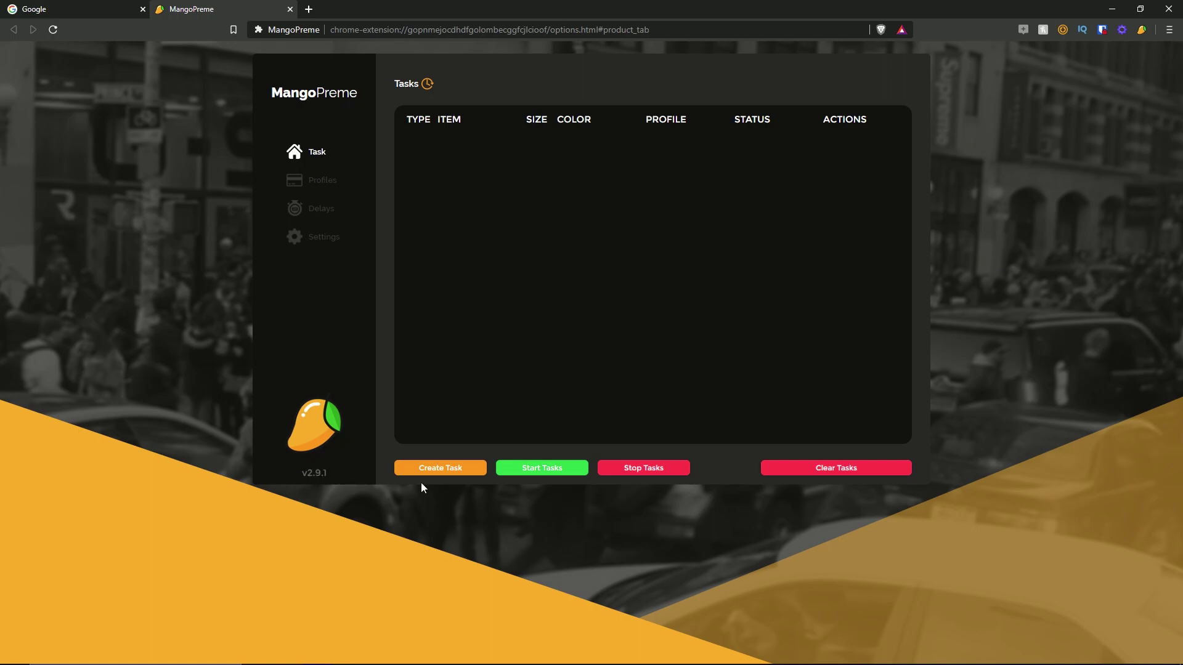
Step: Switch to the Google tab and open the MangoPreme options page in a new tab
left_click(7, 7)
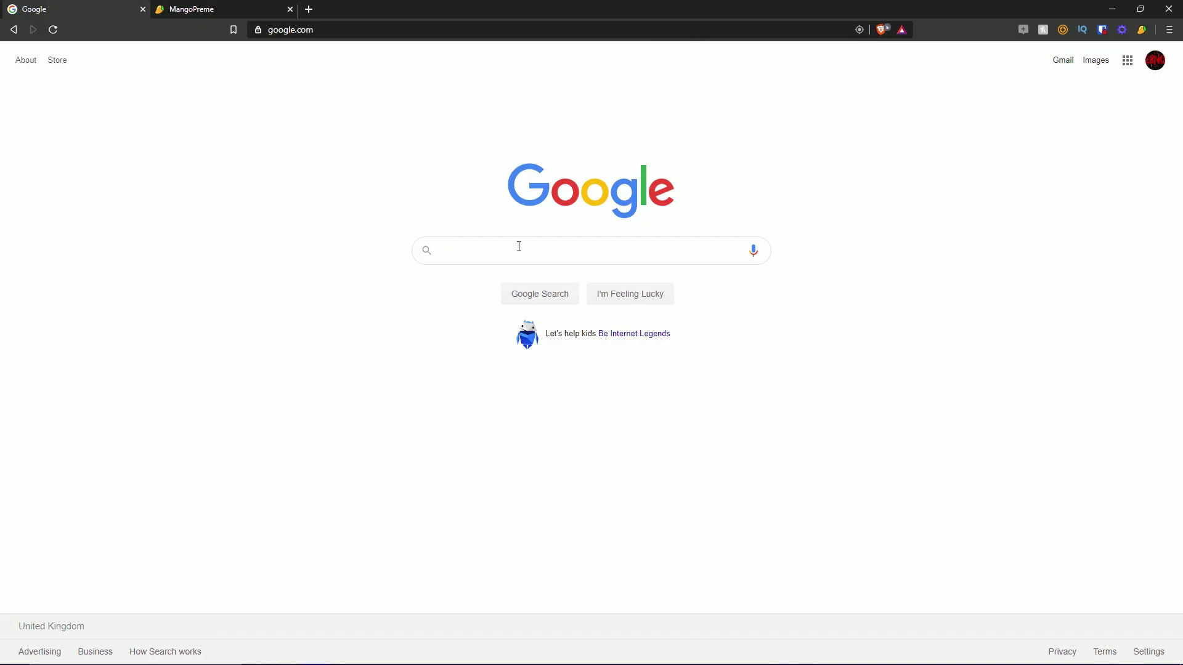
left_click(1142, 30)
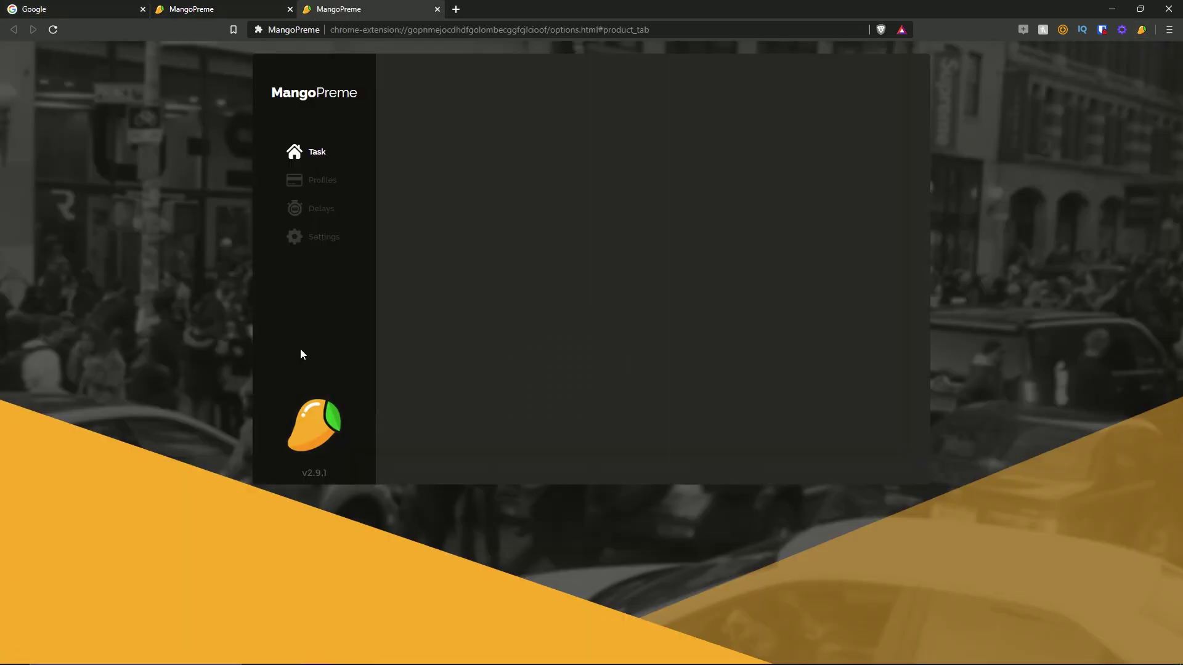
Step: Close the old tab, keep Normal add-to-cart and Desktop endpoint, and show Optimal Settings
left_click(290, 9)
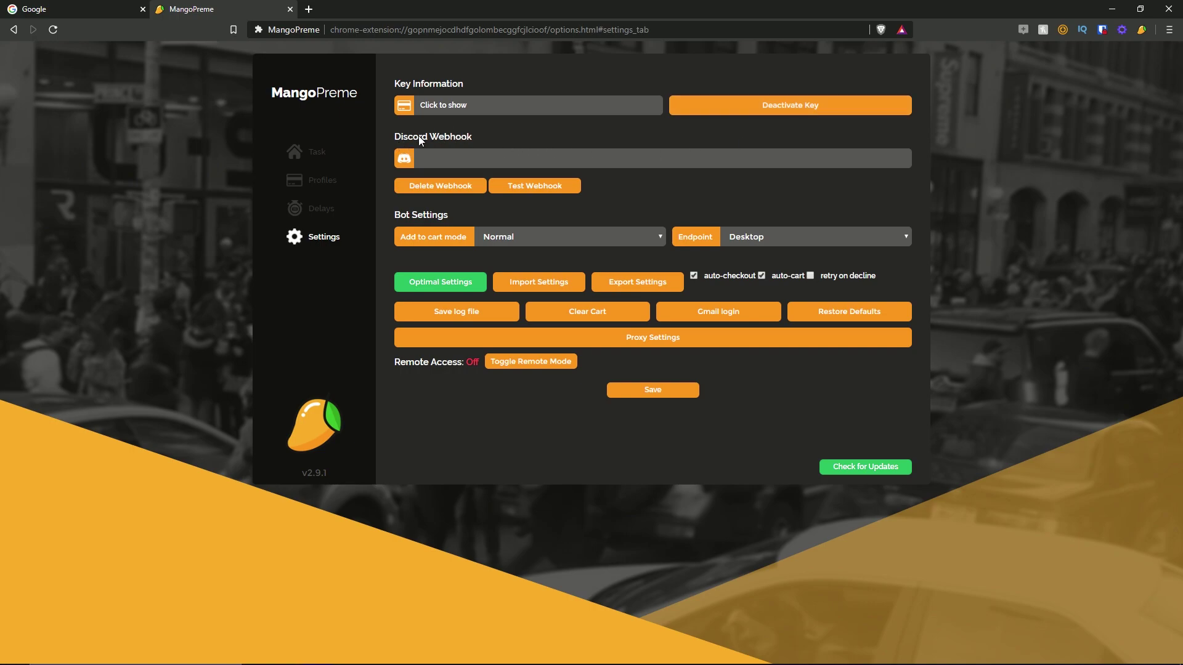
left_click(463, 159)
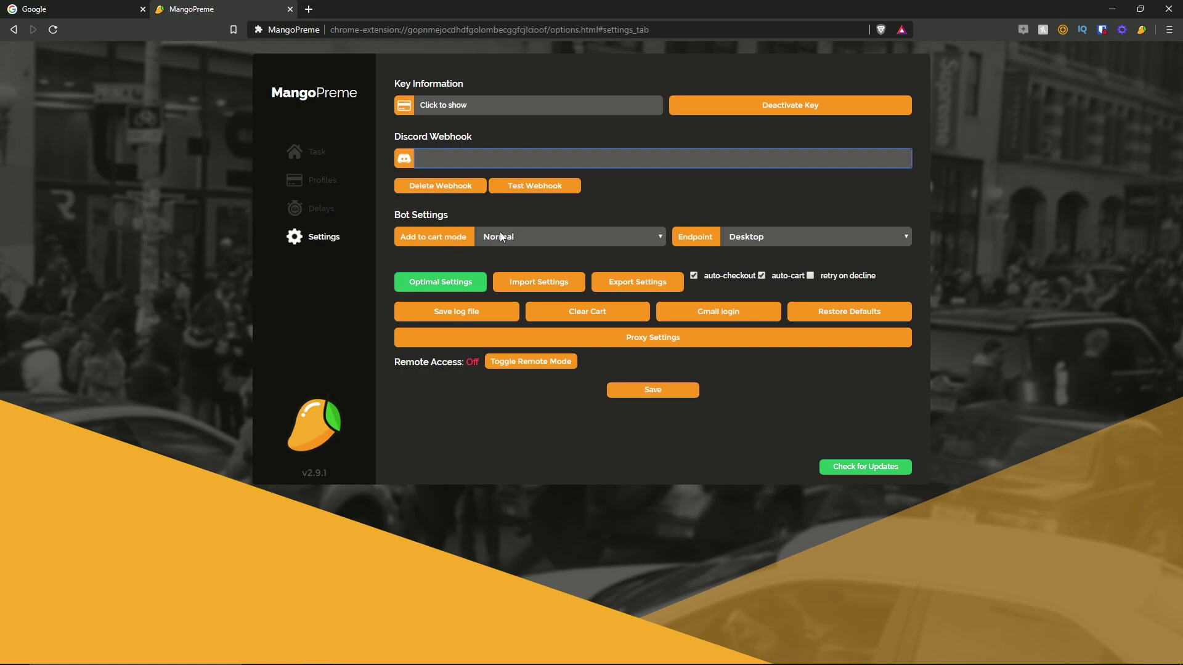
left_click(523, 239)
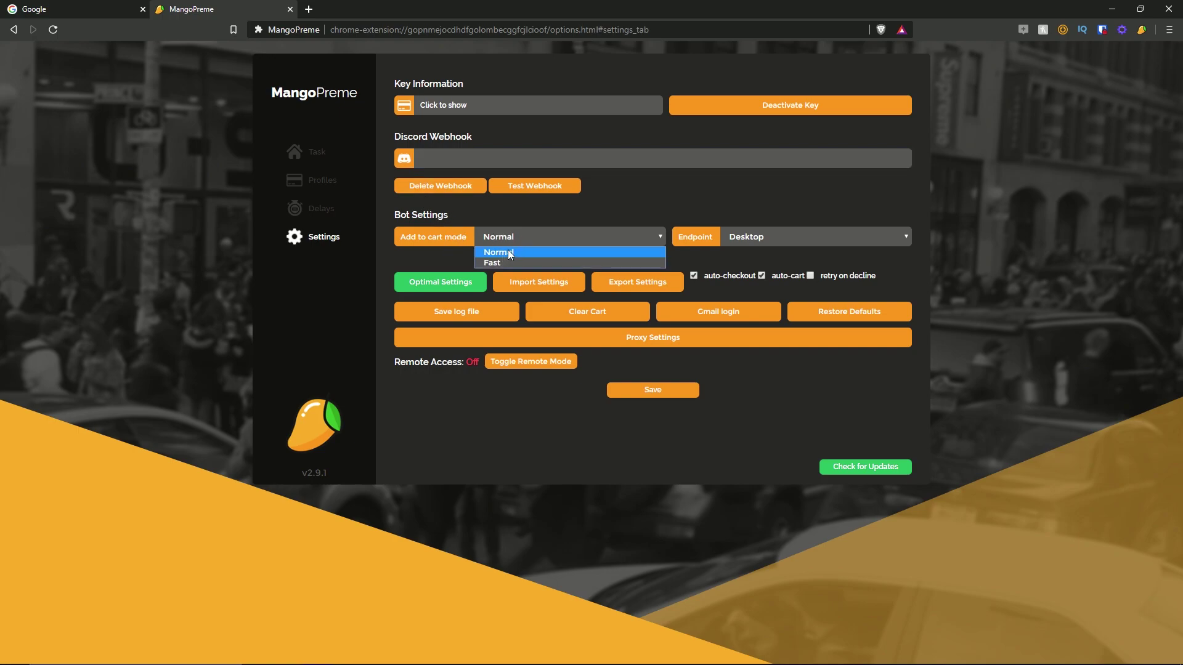
left_click(506, 252)
left_click(764, 238)
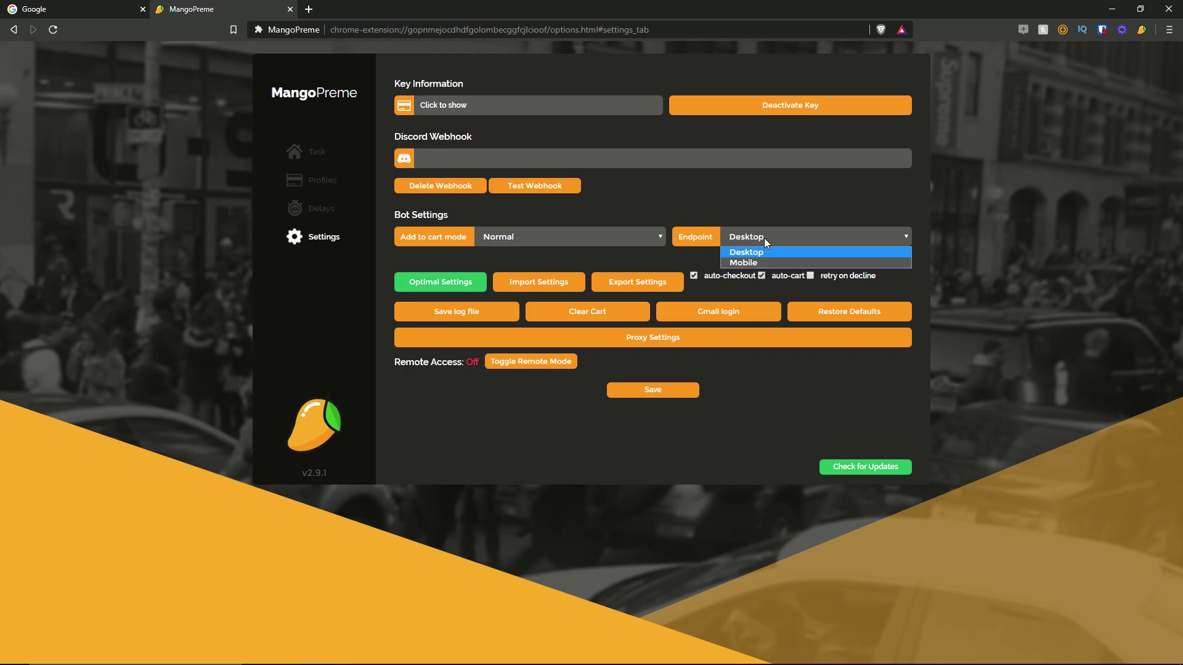
left_click(755, 253)
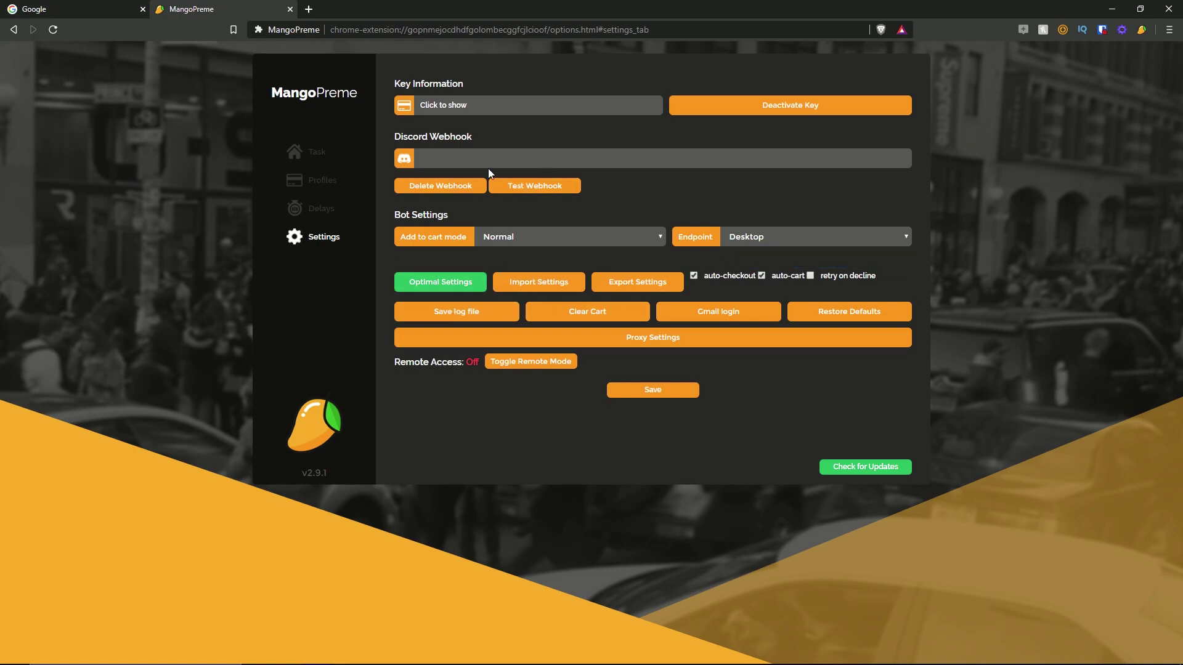
left_click(442, 281)
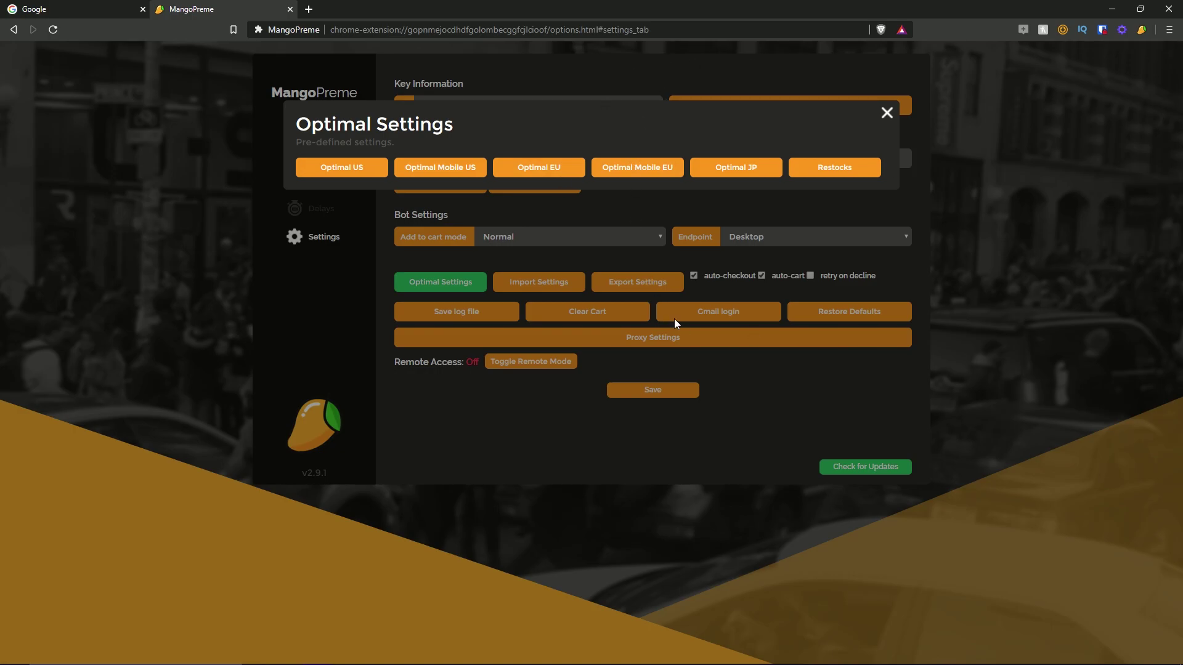
Step: Apply the Optimal EU preset, then cancel Import Settings and close the Gmail login page
left_click(546, 172)
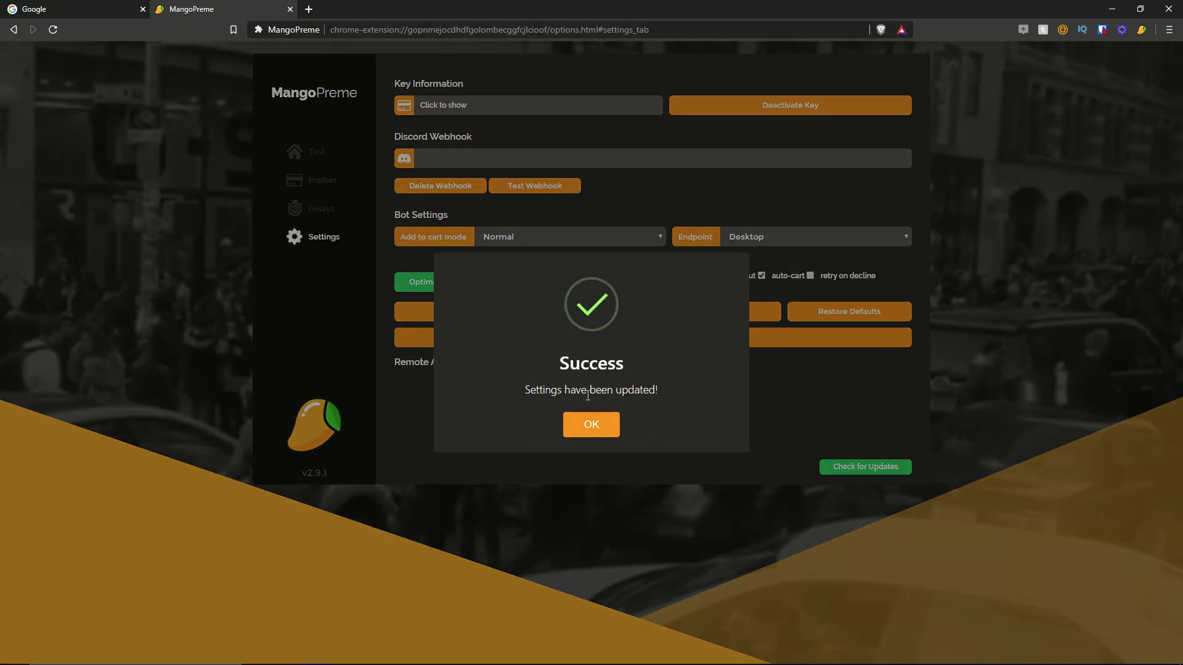
left_click(593, 424)
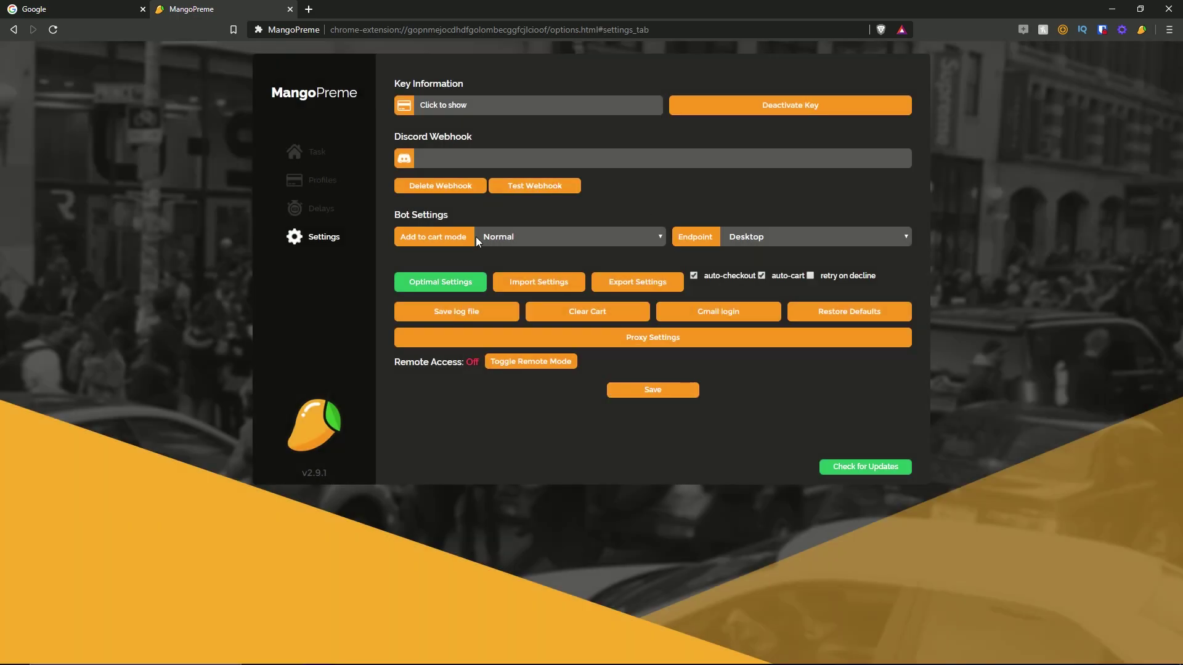
left_click(541, 285)
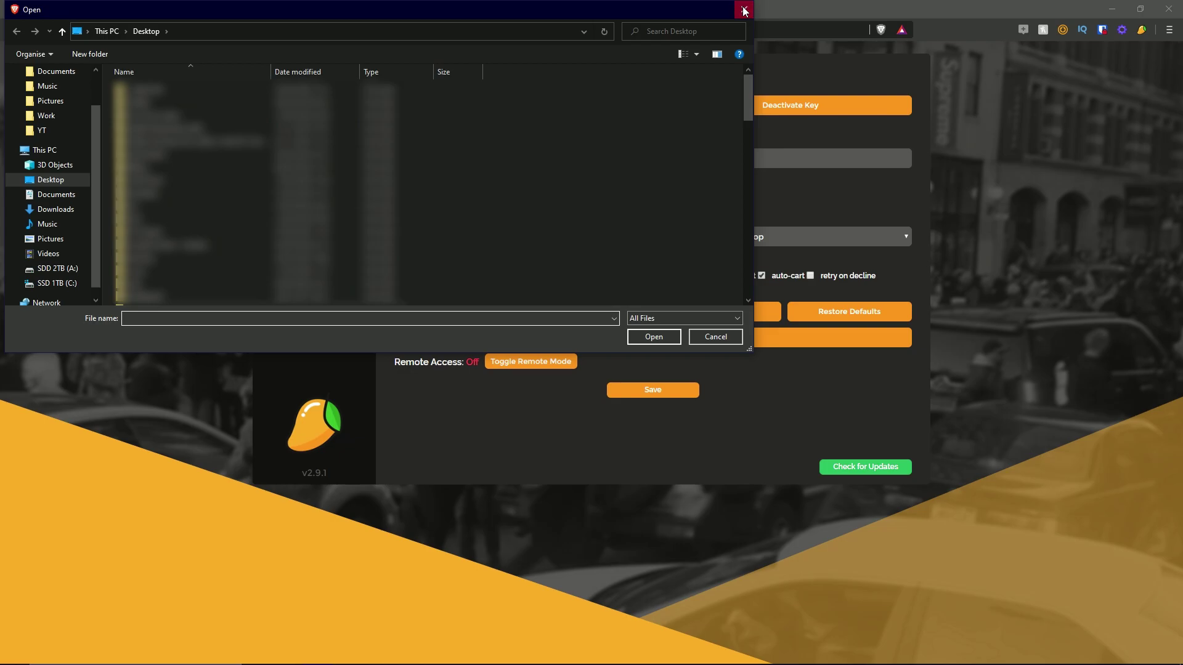
left_click(744, 11)
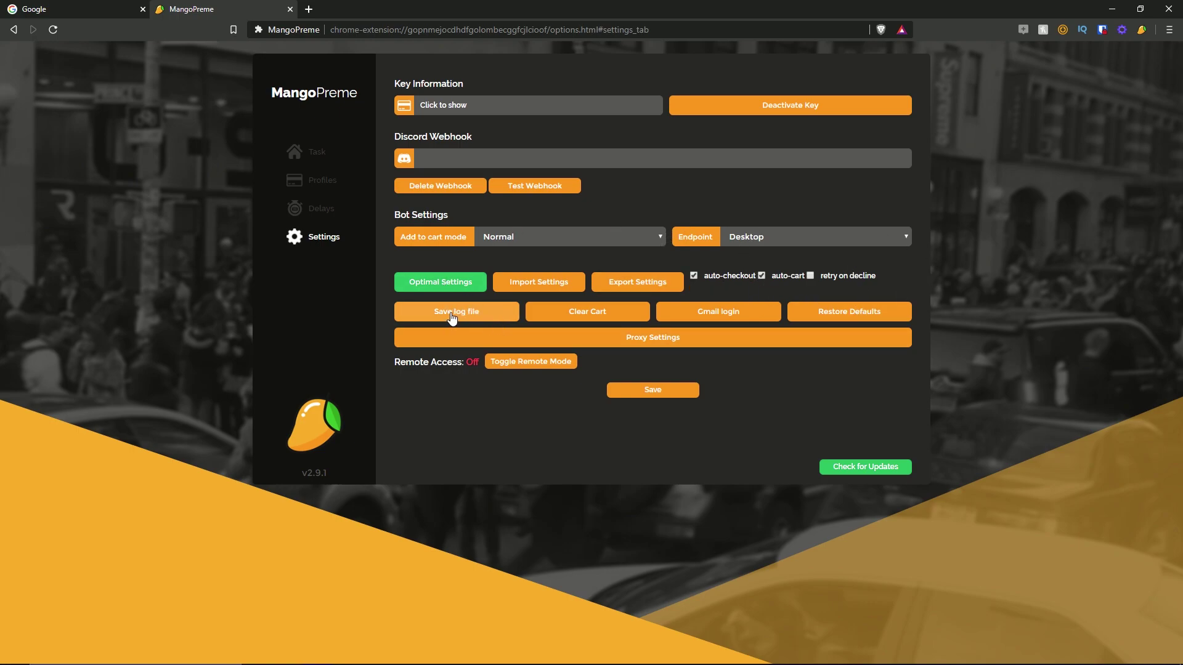
left_click(732, 316)
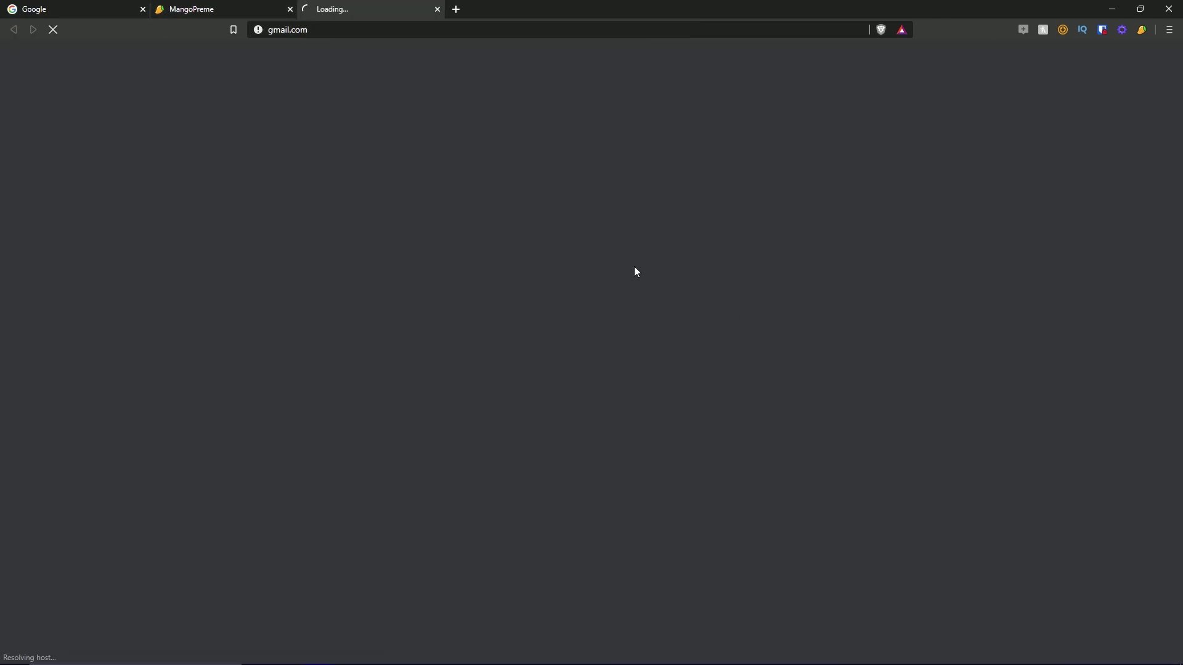
left_click(437, 10)
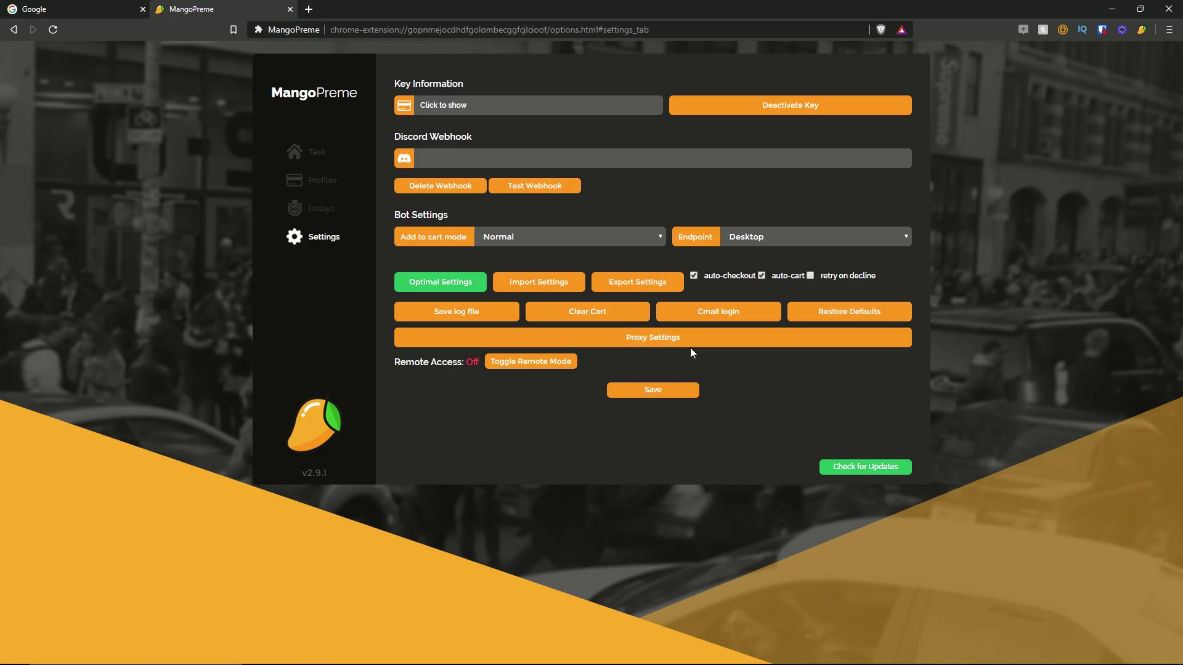
Step: Paste a proxy address into Proxy Settings and make it the current proxy
left_click(666, 343)
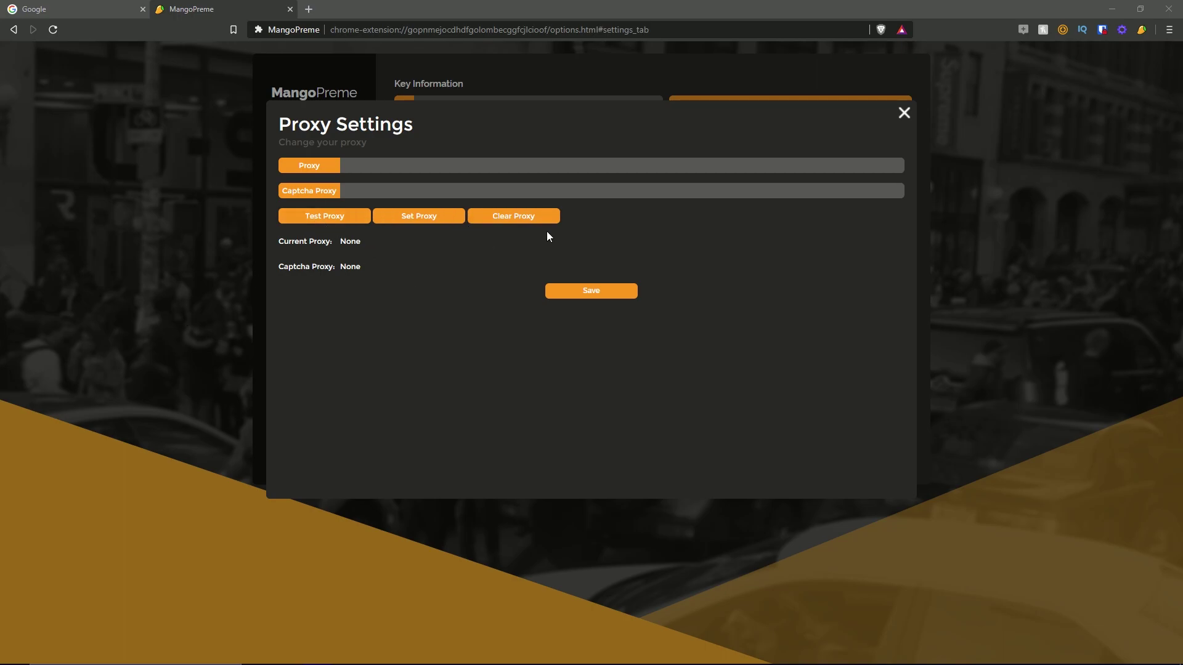
left_click(544, 165)
key("ctrl+v")
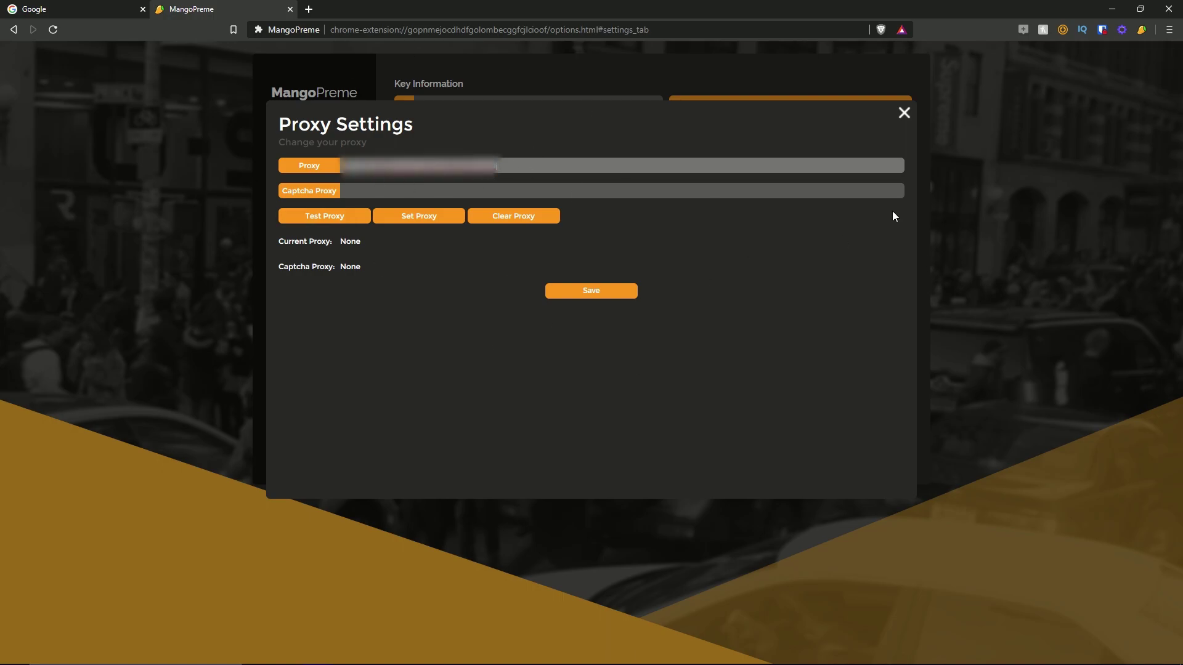
left_click(329, 219)
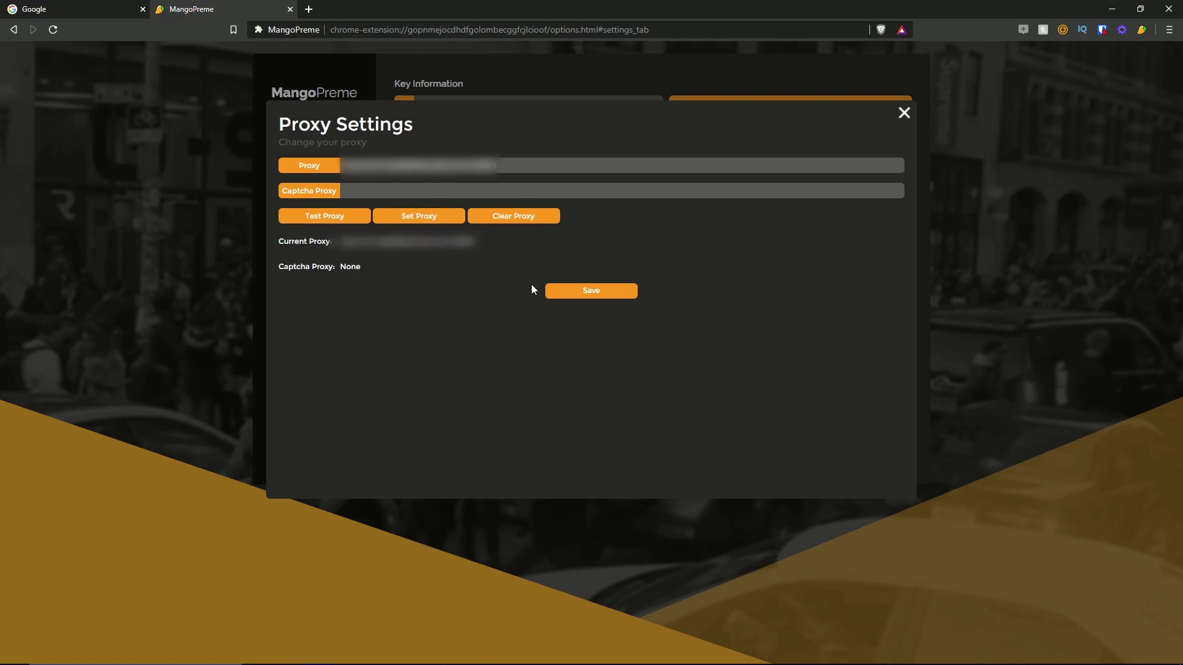
Step: Clear the current proxy so it reads None and save the settings
left_click(511, 218)
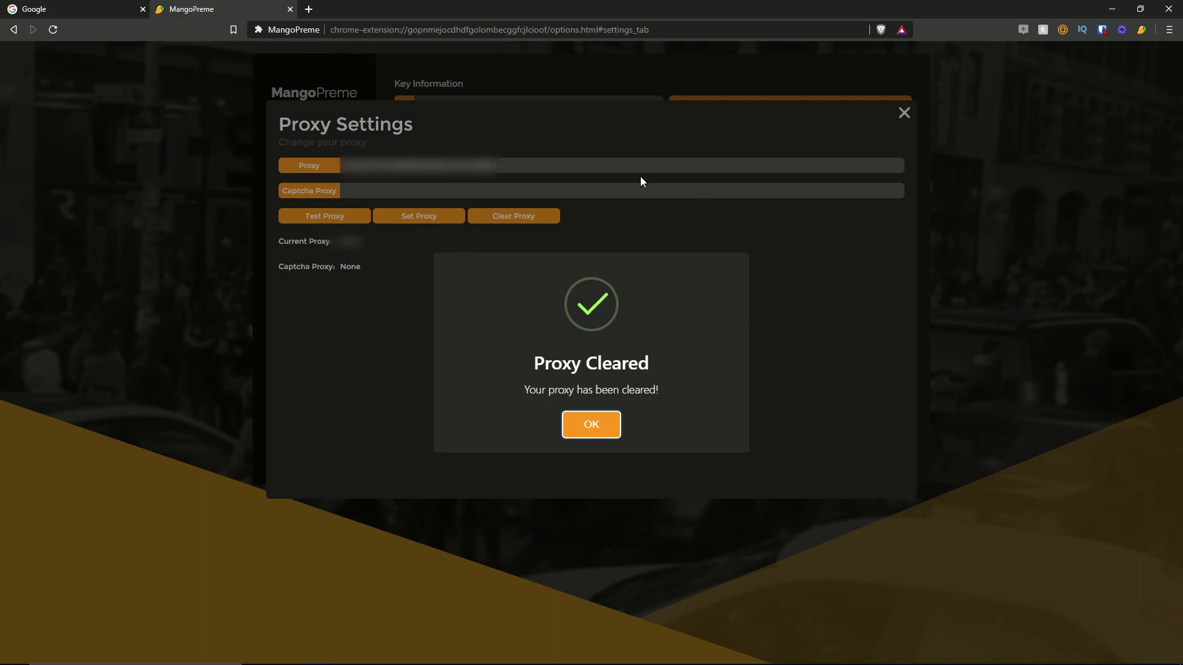
left_click(591, 427)
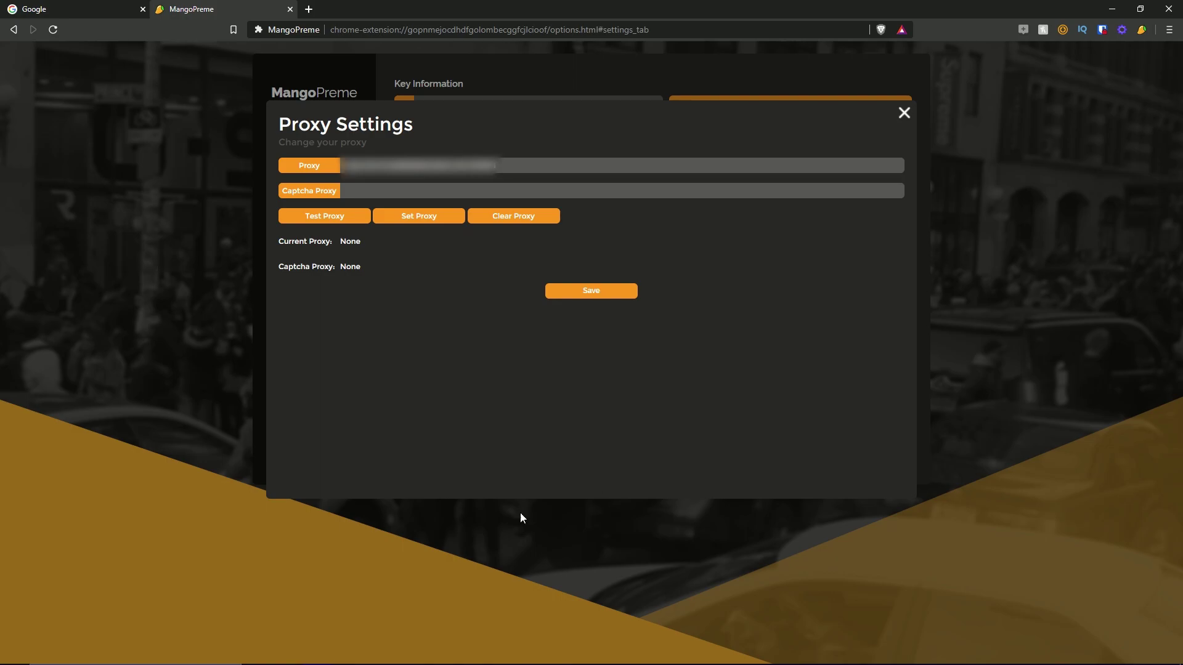
left_click(605, 296)
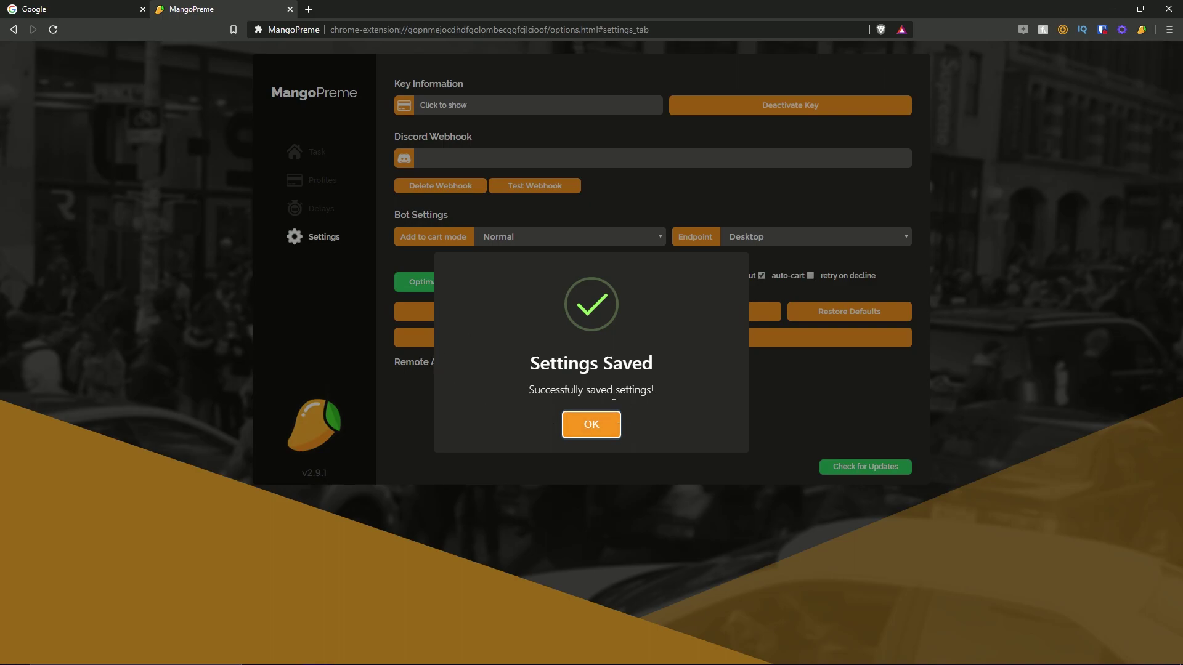
left_click(595, 424)
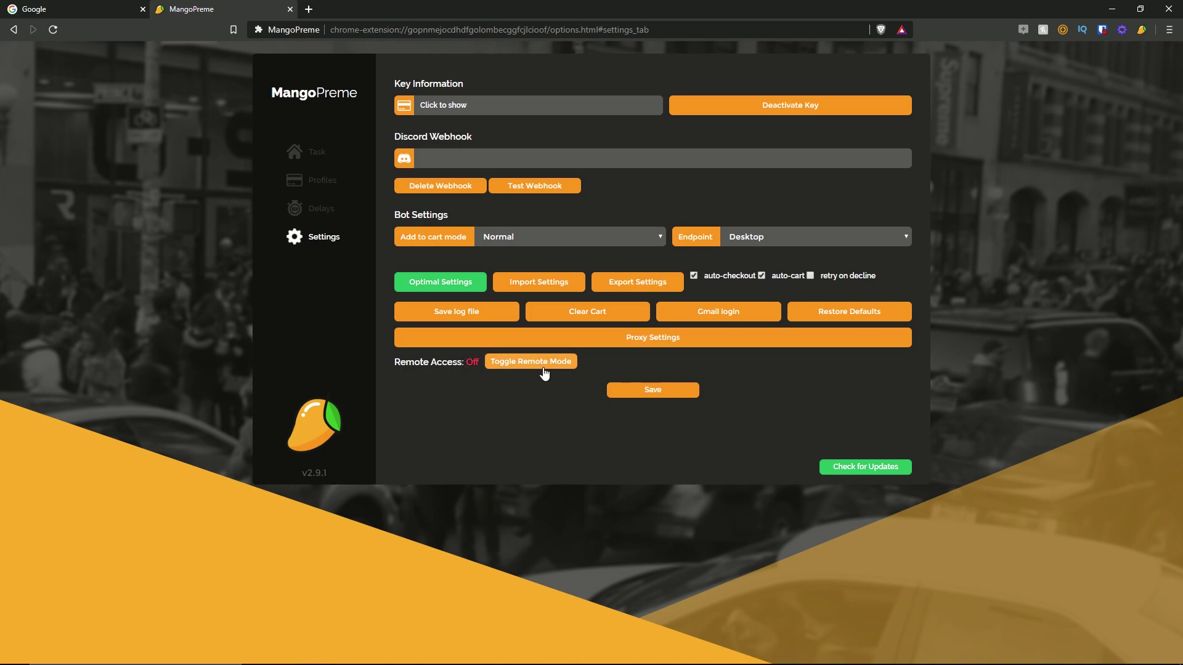
Step: Turn on Remote Access, save the settings, and check for a newer version
left_click(523, 366)
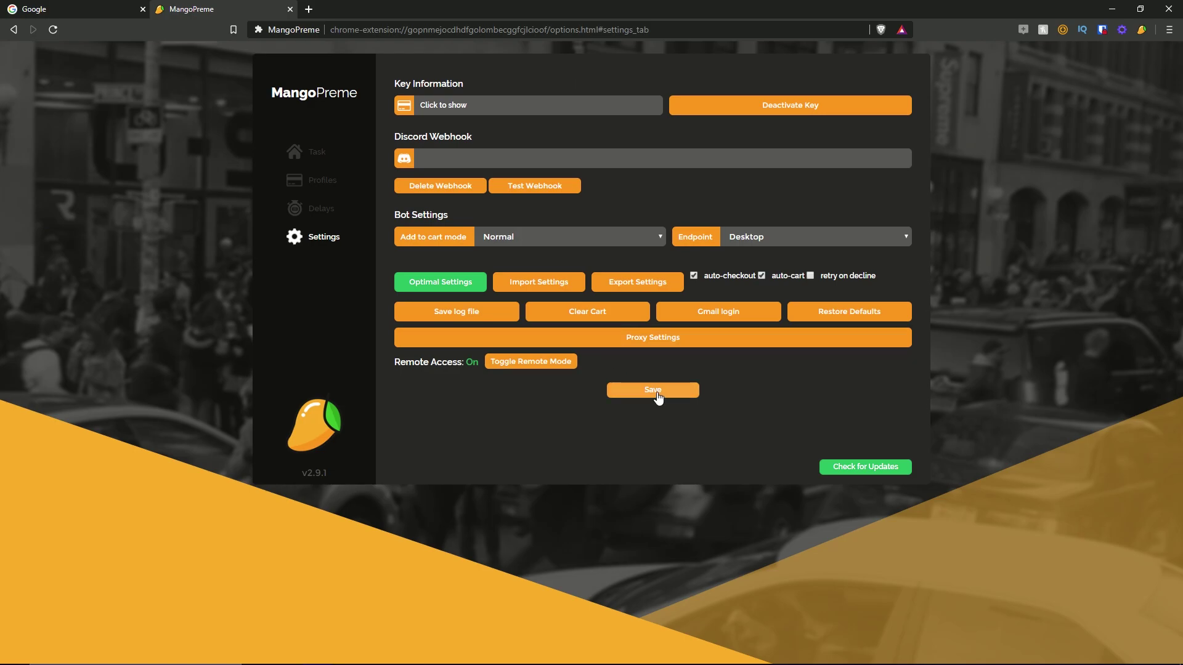
left_click(635, 391)
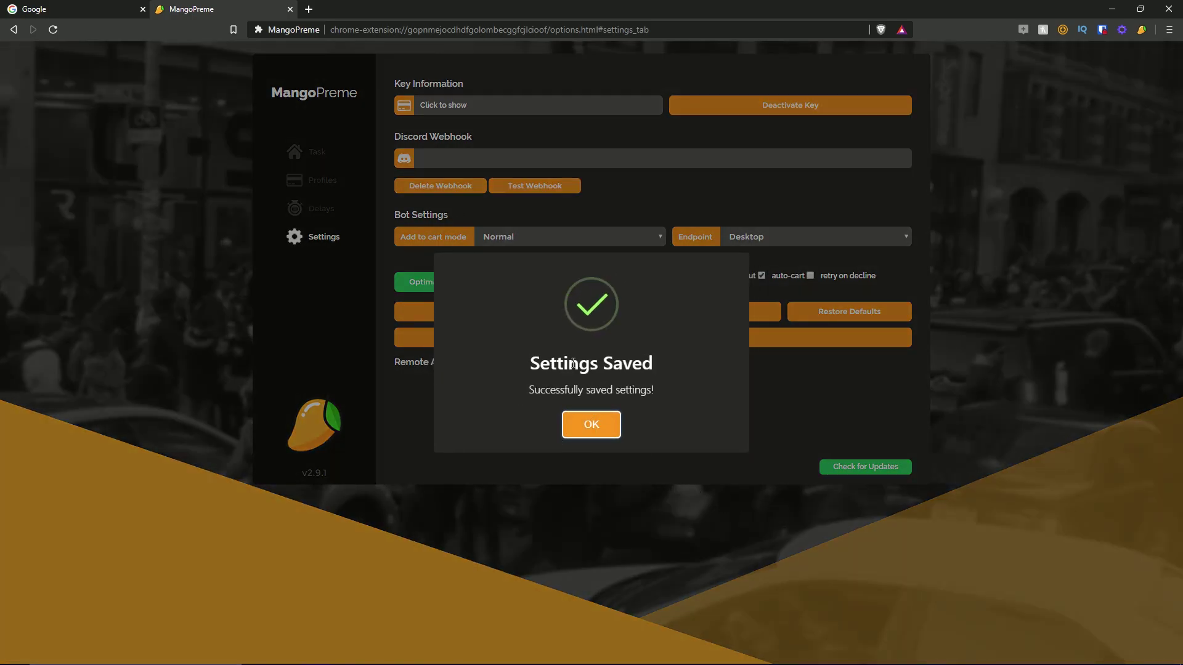
left_click(601, 432)
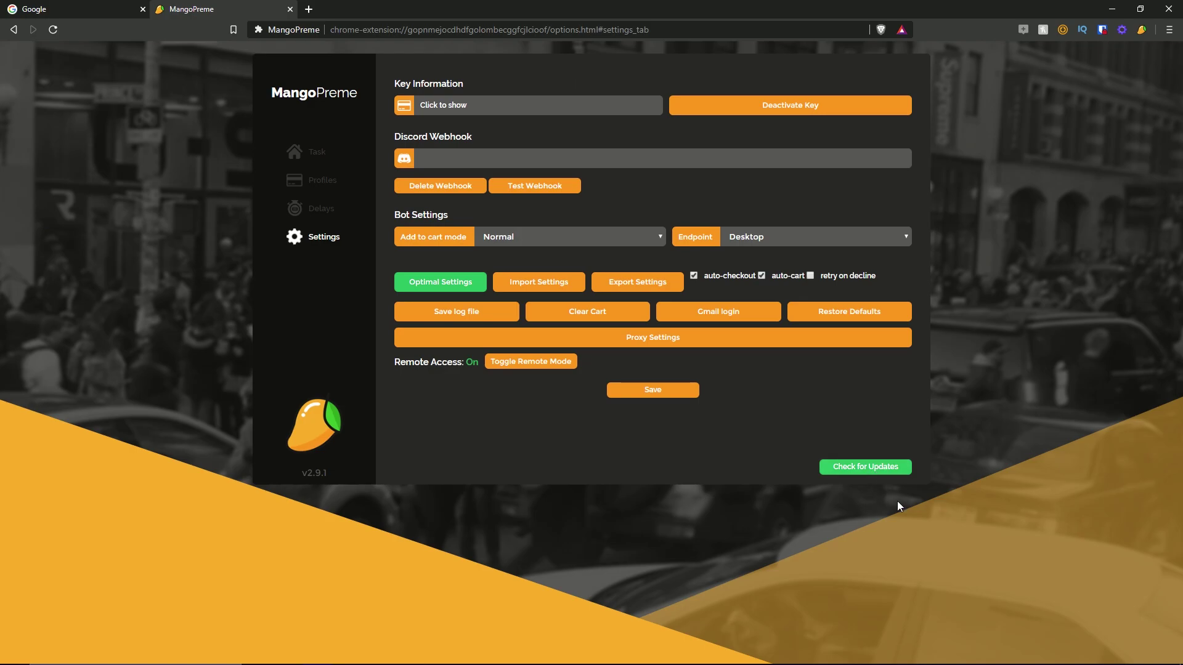
left_click(881, 467)
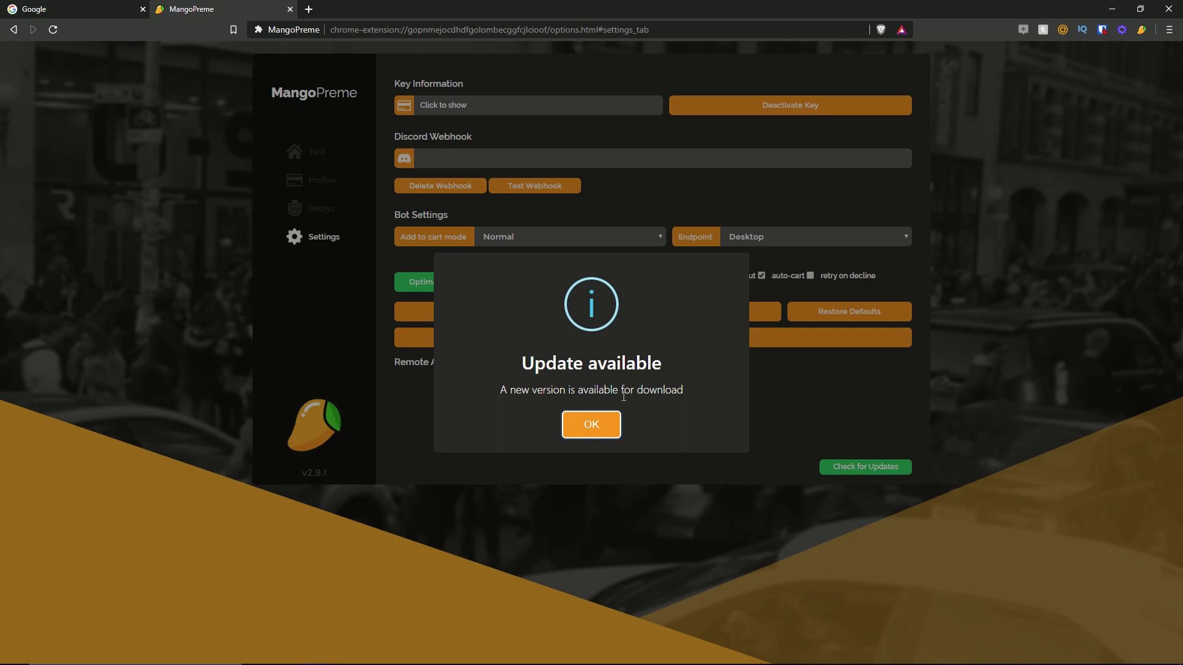
left_click(608, 423)
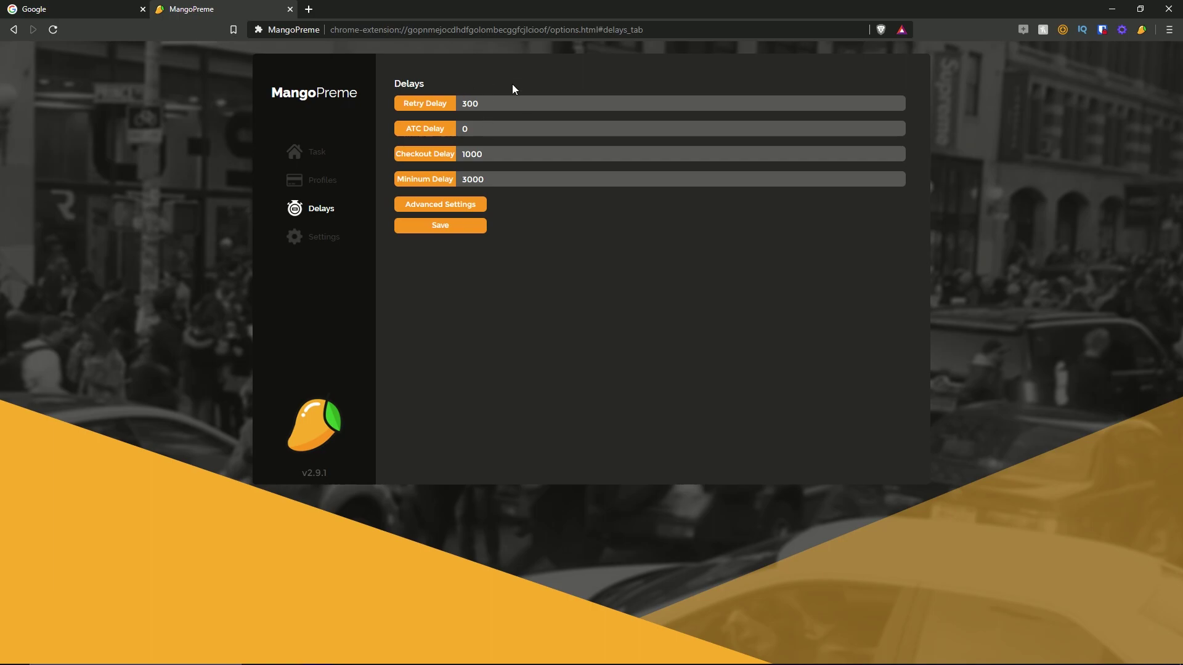
Step: Leave Retry and Checkout delays unchanged after a trial edit, and open Advanced Settings
double_click(491, 102)
type("300000000000")
key("BackSpace")
key("BackSpace")
key("BackSpace")
key("BackSpace")
key("BackSpace")
key("BackSpace")
key("BackSpace")
key("BackSpace")
key("BackSpace")
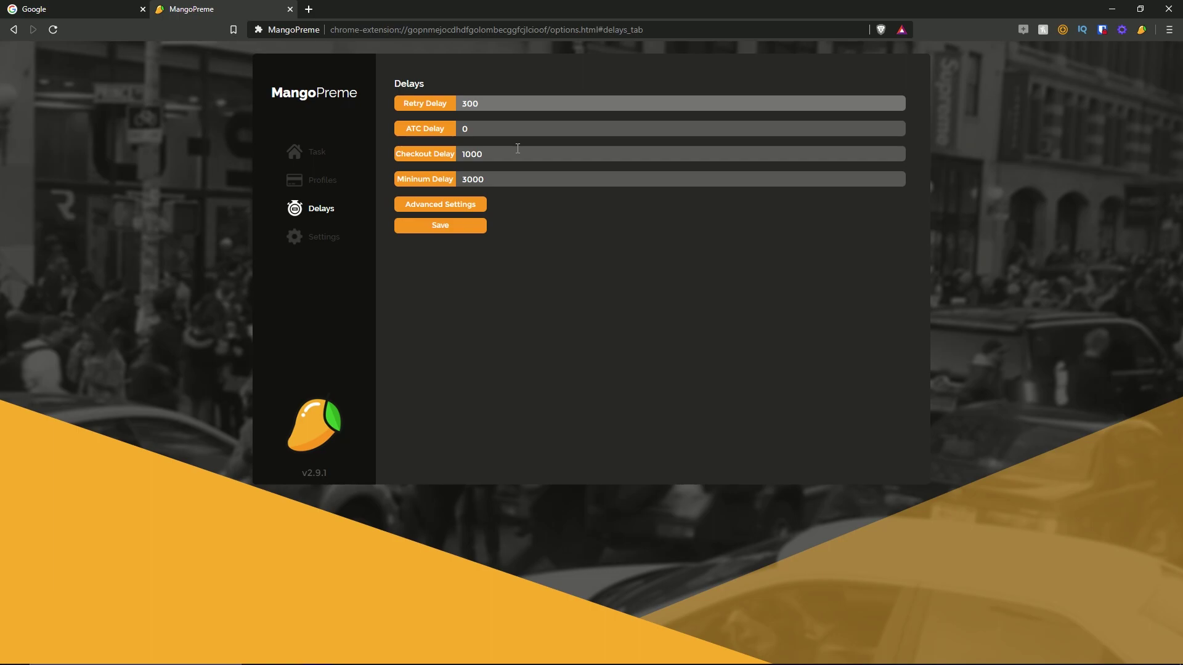
left_click(510, 153)
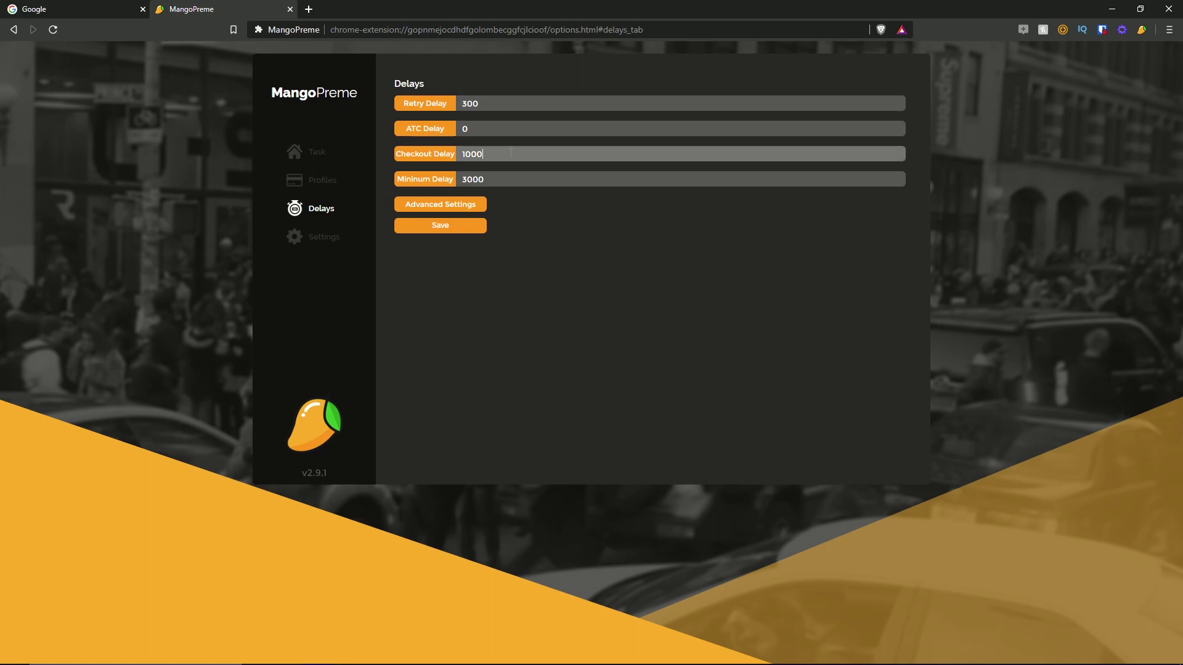
left_click(475, 103)
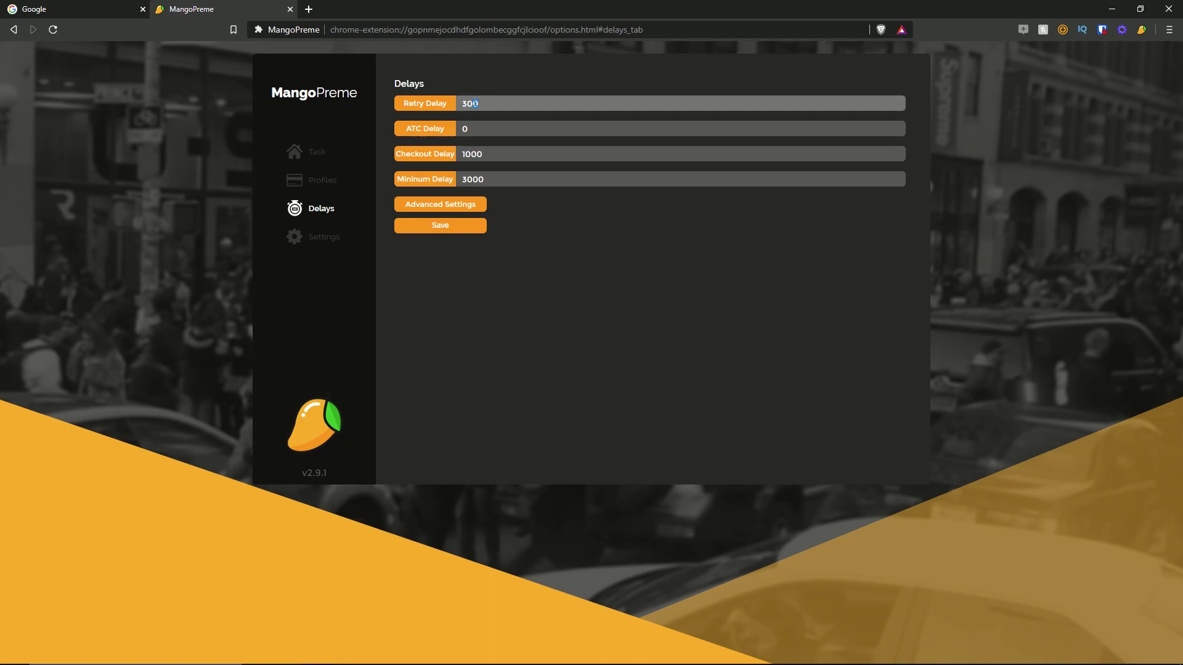
left_click(453, 206)
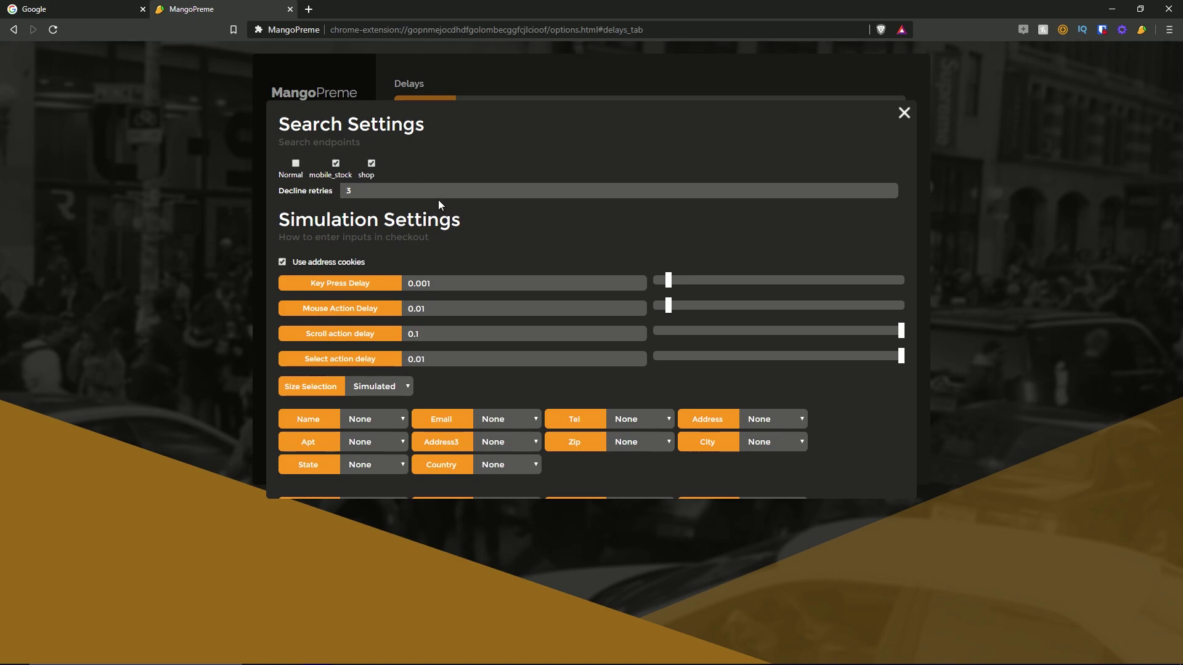
Step: Raise Key Press Delay to 0.02, keeping Size Selection on Simulated and Email on None
left_click(383, 191)
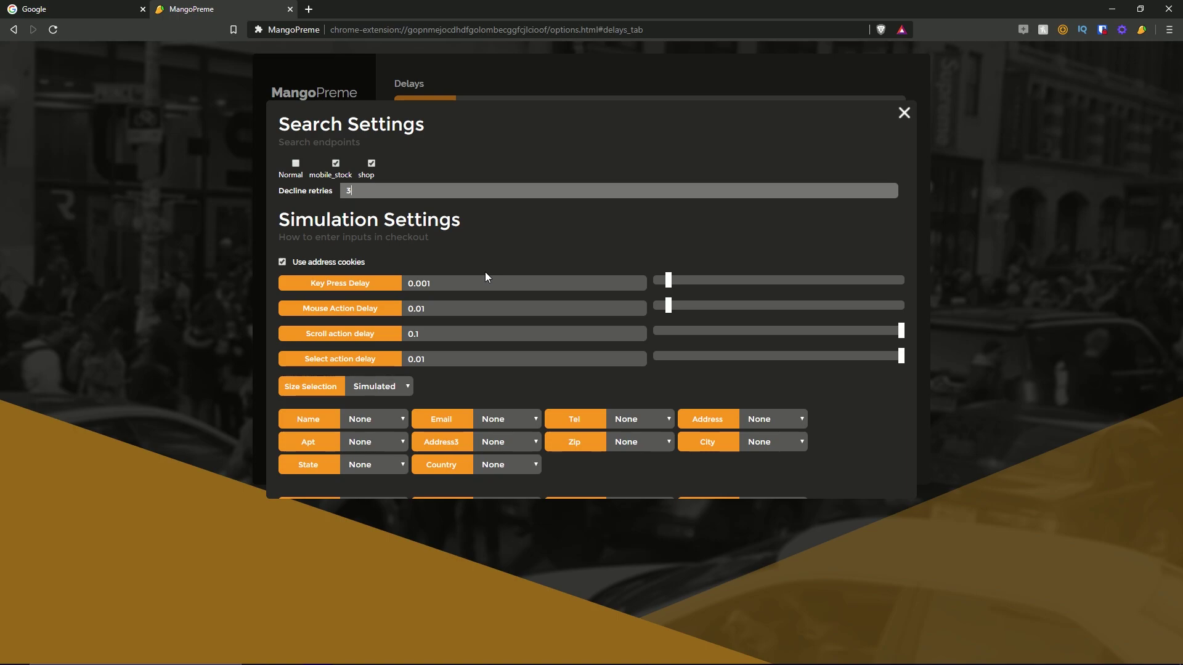
left_click_drag(668, 281, 708, 283)
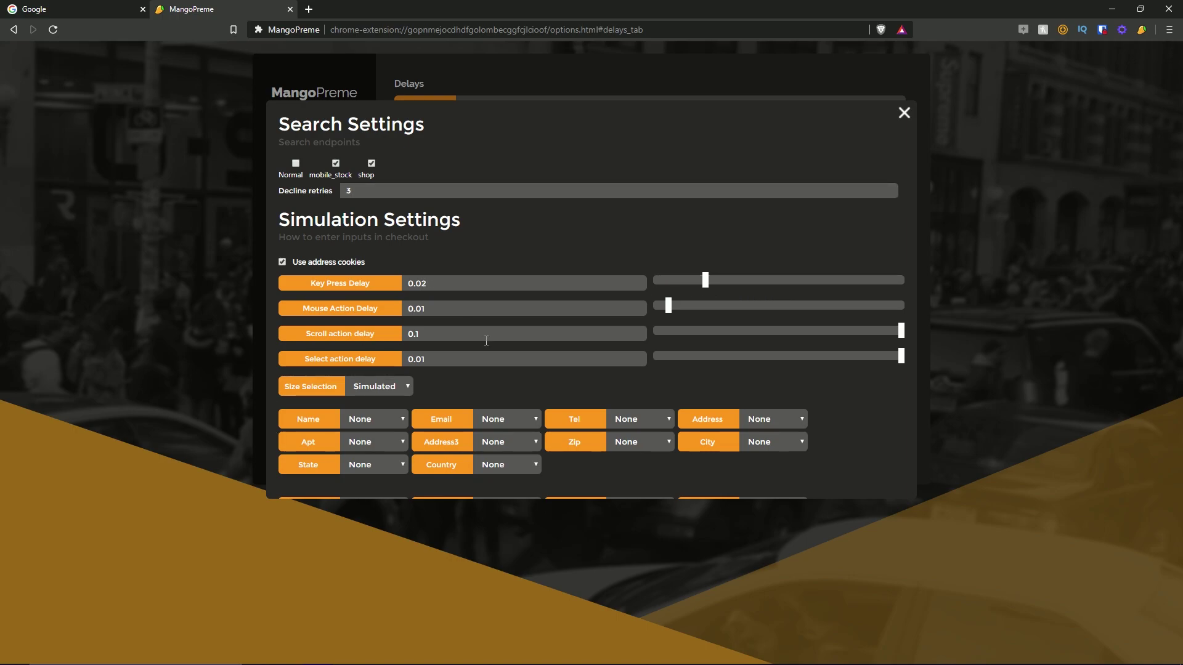
left_click(402, 387)
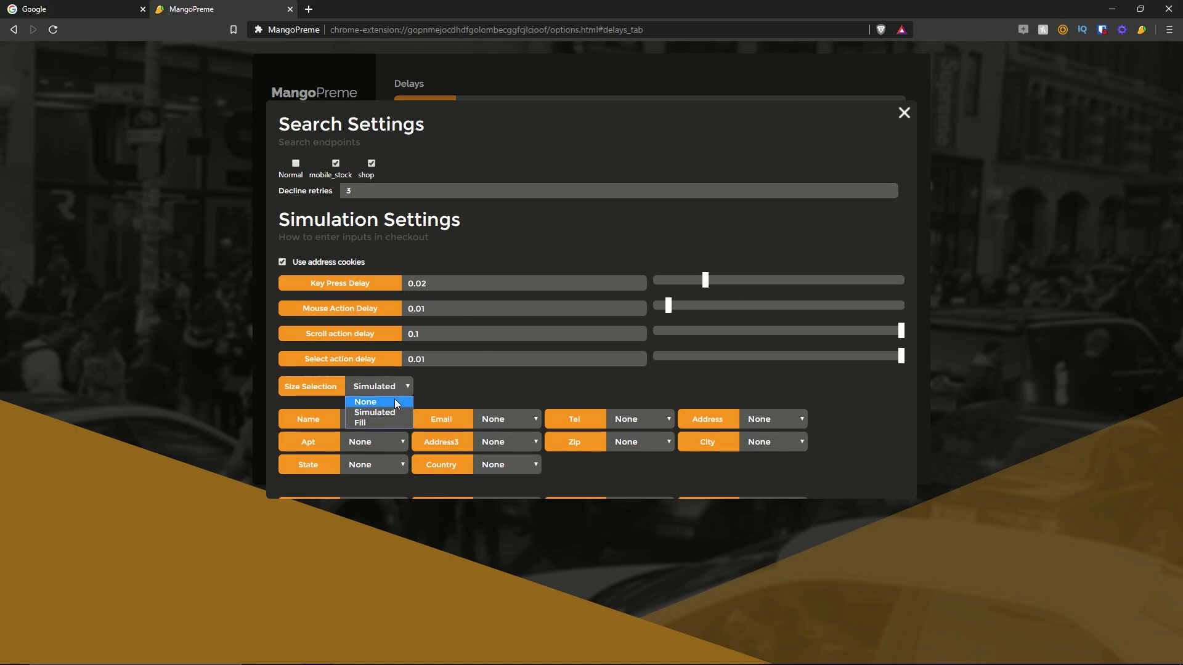
left_click(319, 421)
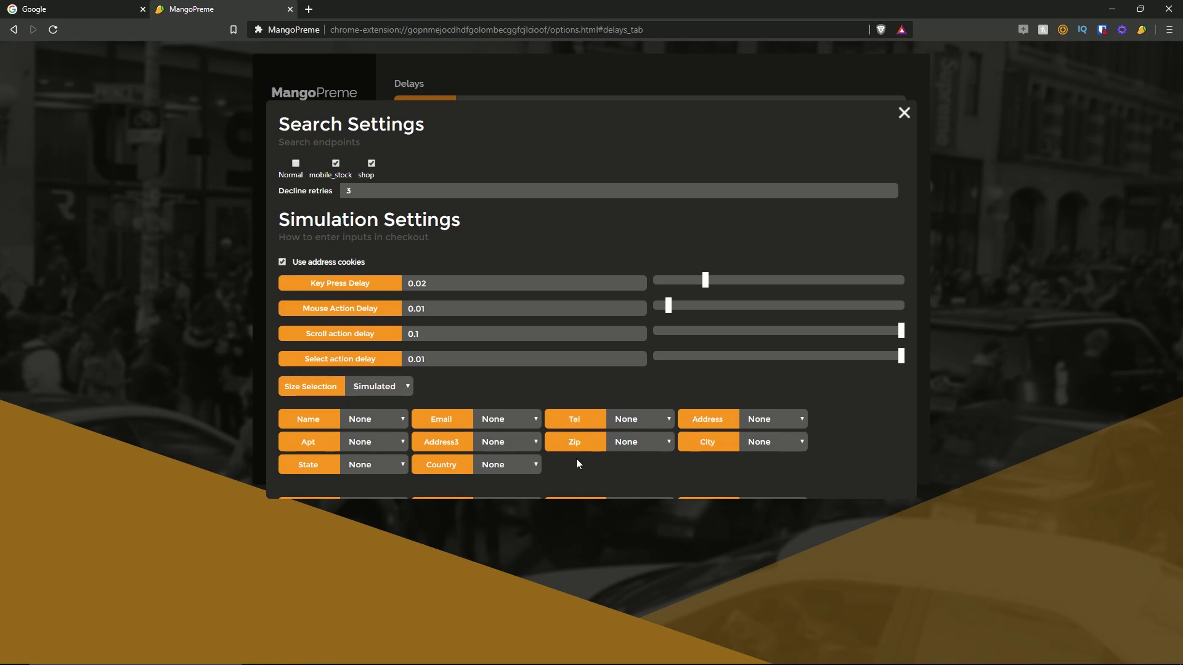
left_click(505, 419)
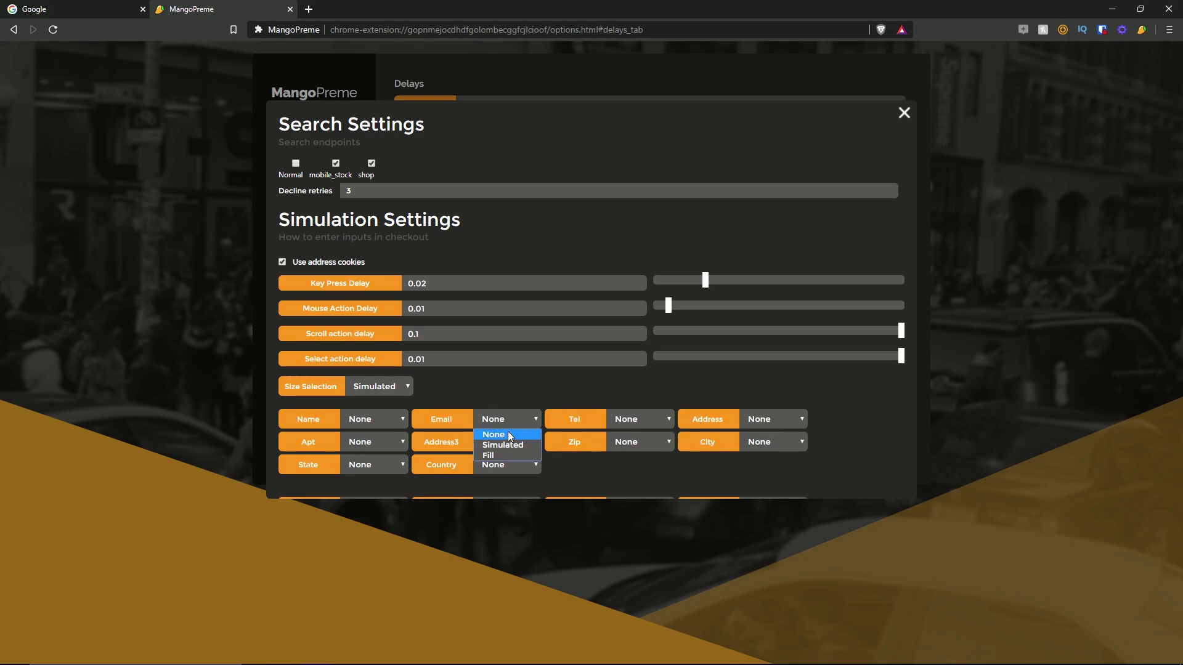
left_click(538, 398)
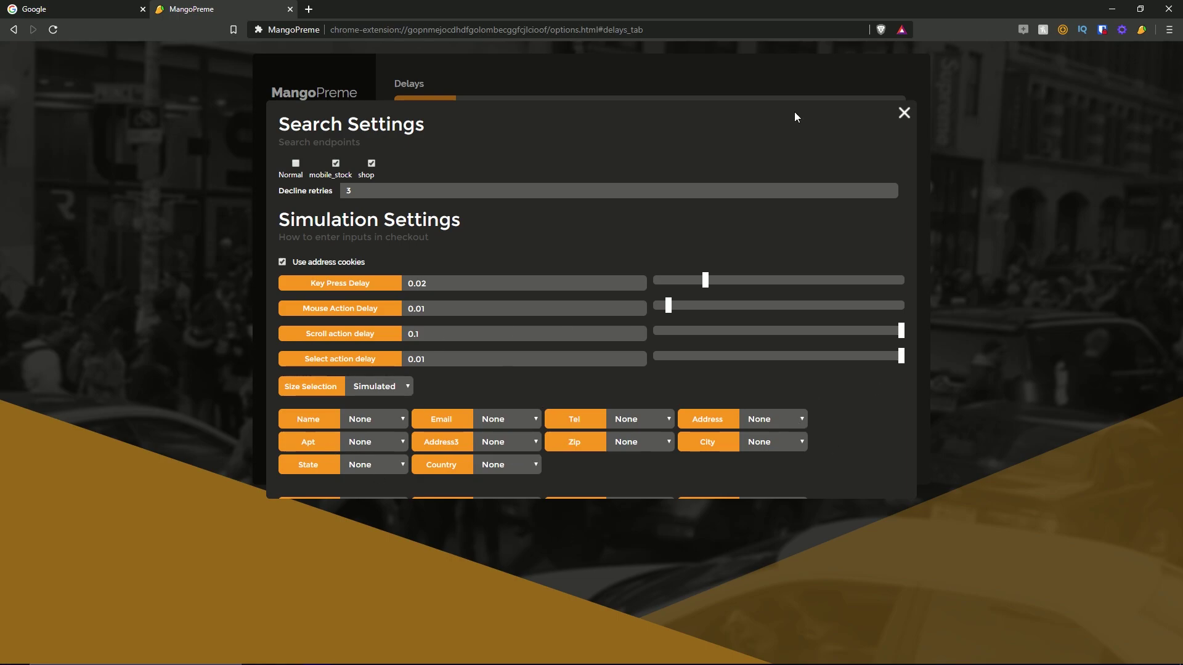
Step: Close Advanced Settings and save the delay settings on the Delays tab
left_click(904, 112)
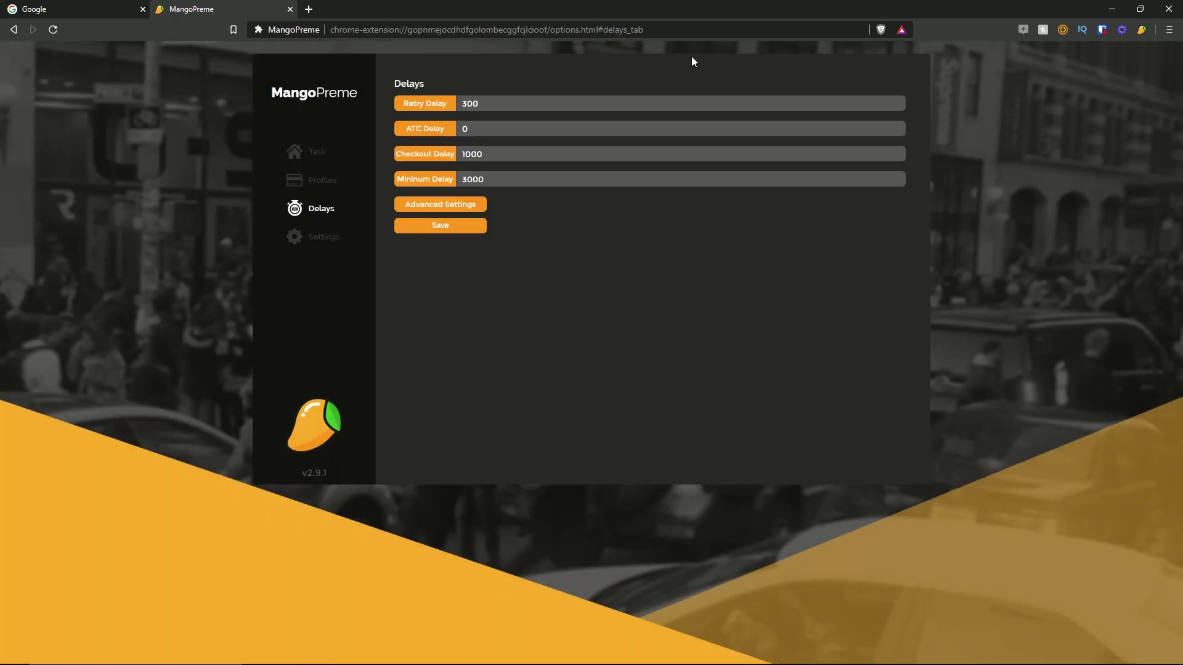
left_click(448, 238)
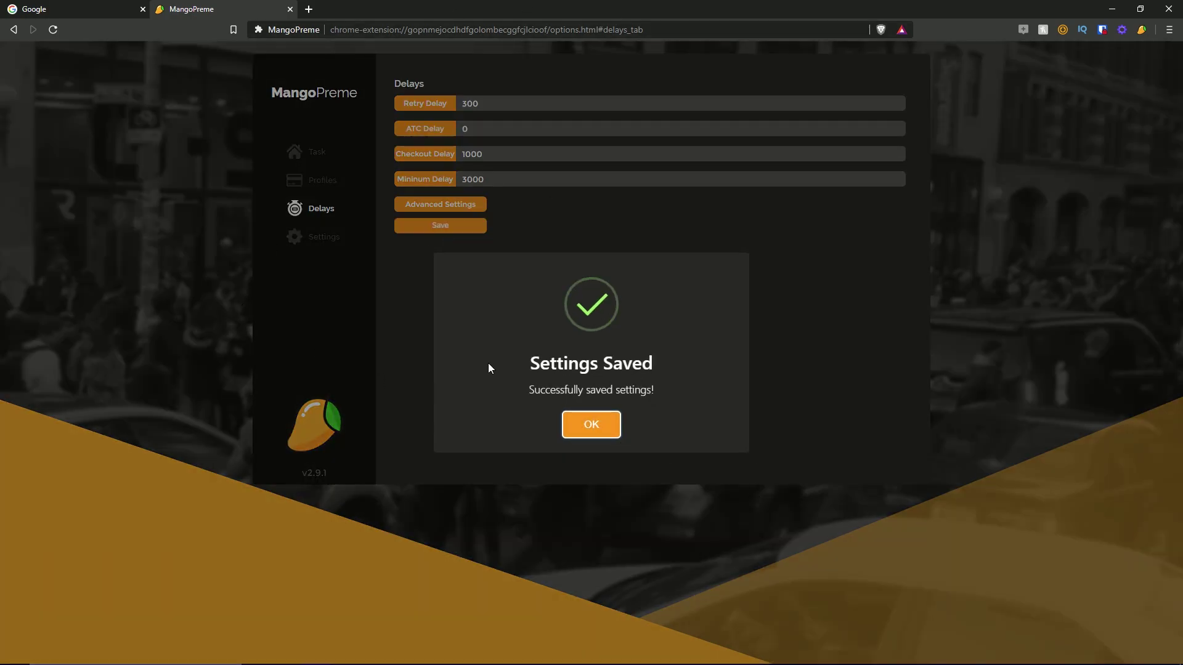
left_click(606, 427)
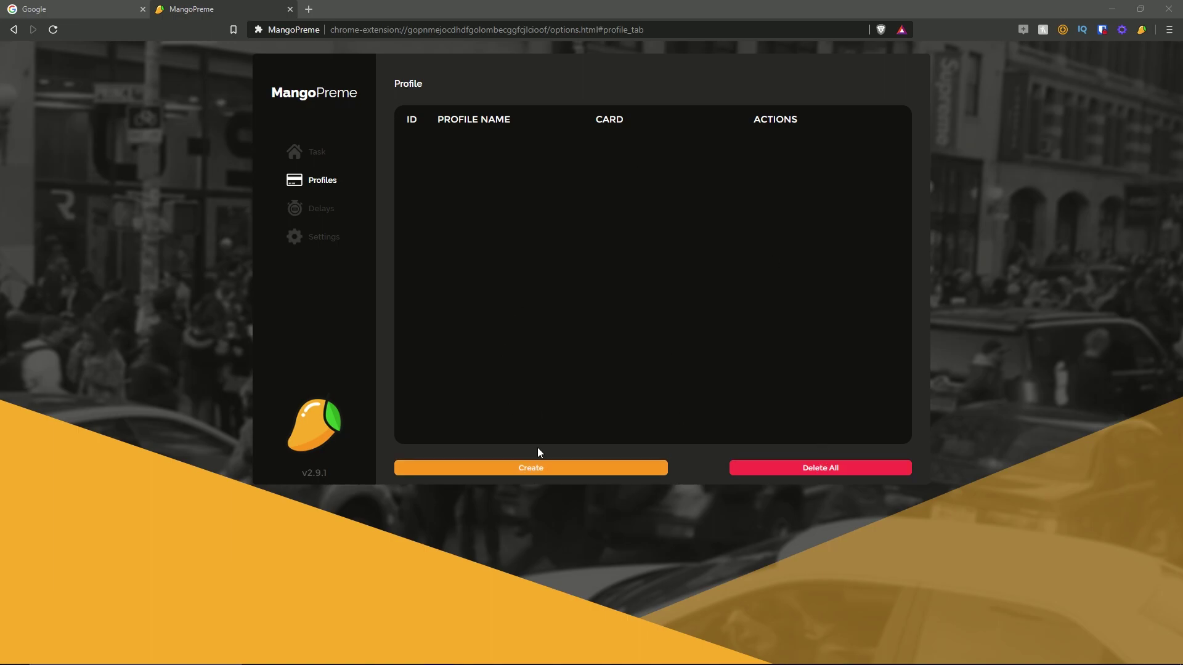
Step: Start a new billing profile named 'Video Test'
left_click(543, 469)
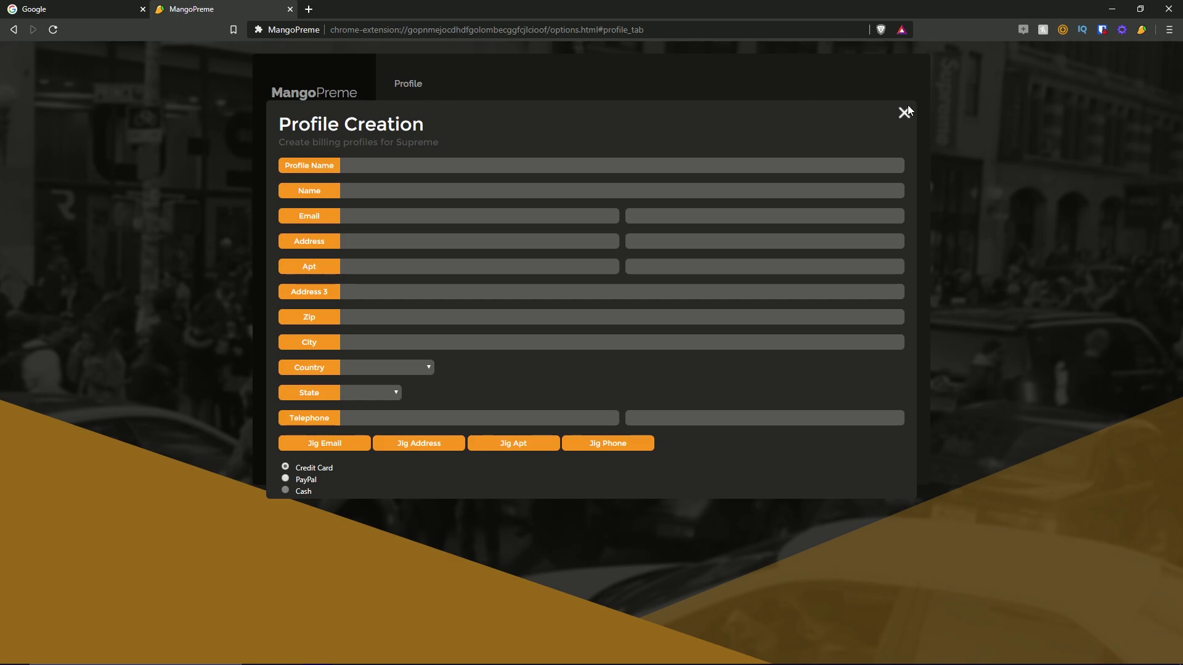
left_click(358, 164)
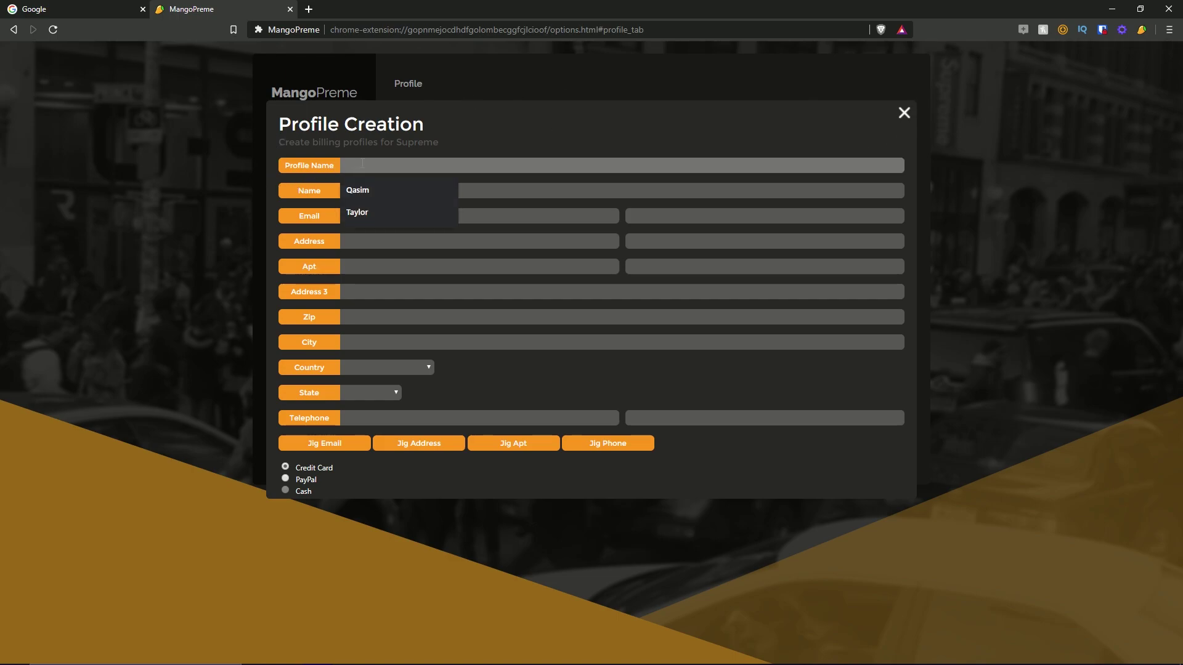
type("Video Test")
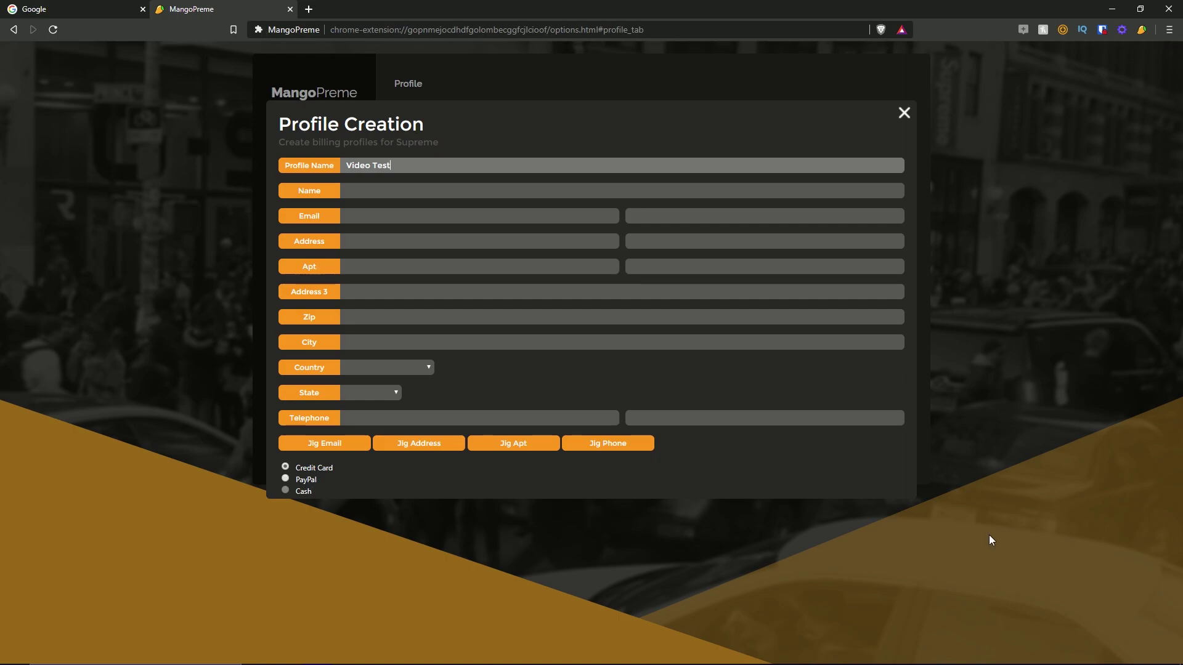
Step: Set the profile's country to UK and paste in the telephone number
left_click(756, 167)
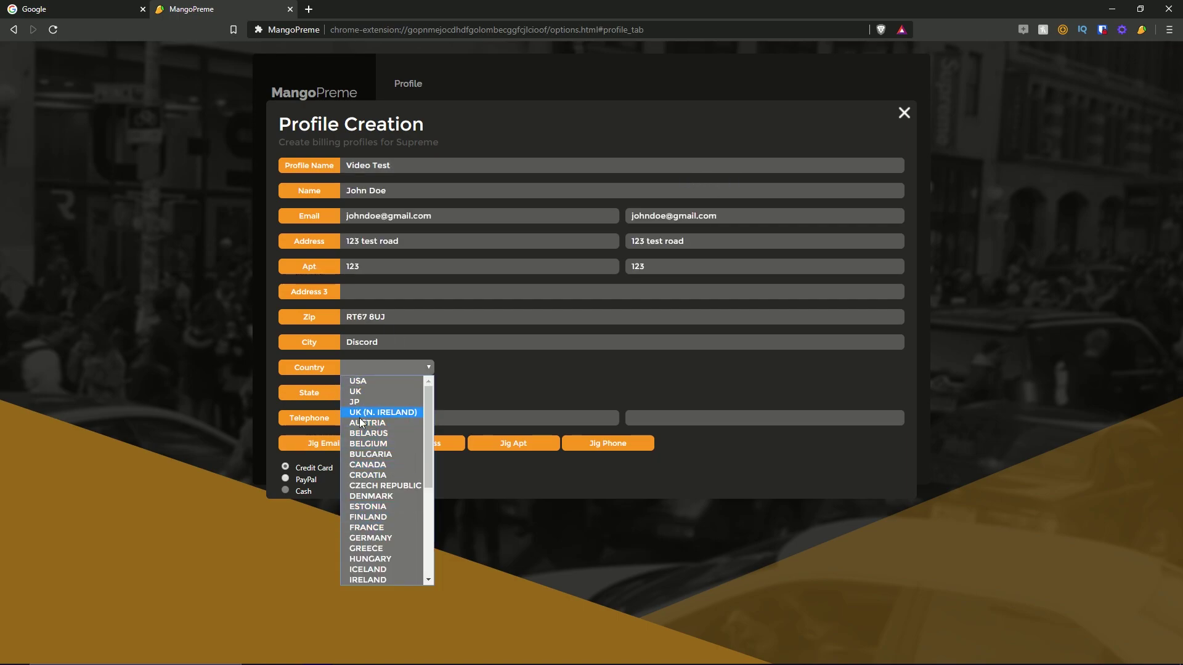
mouse_move(430, 412)
left_mouse_down()
mouse_move(420, 554)
mouse_move(441, 402)
mouse_move(420, 476)
mouse_move(426, 408)
left_mouse_up()
key("n")
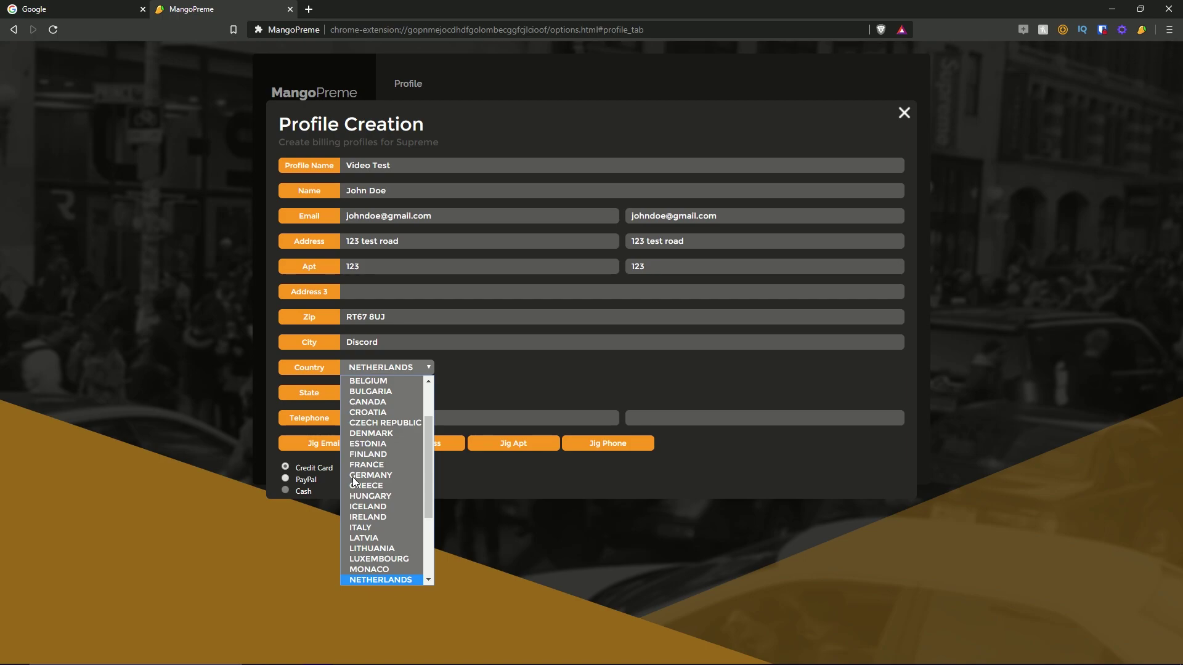
scroll(363, 477, "up", 3)
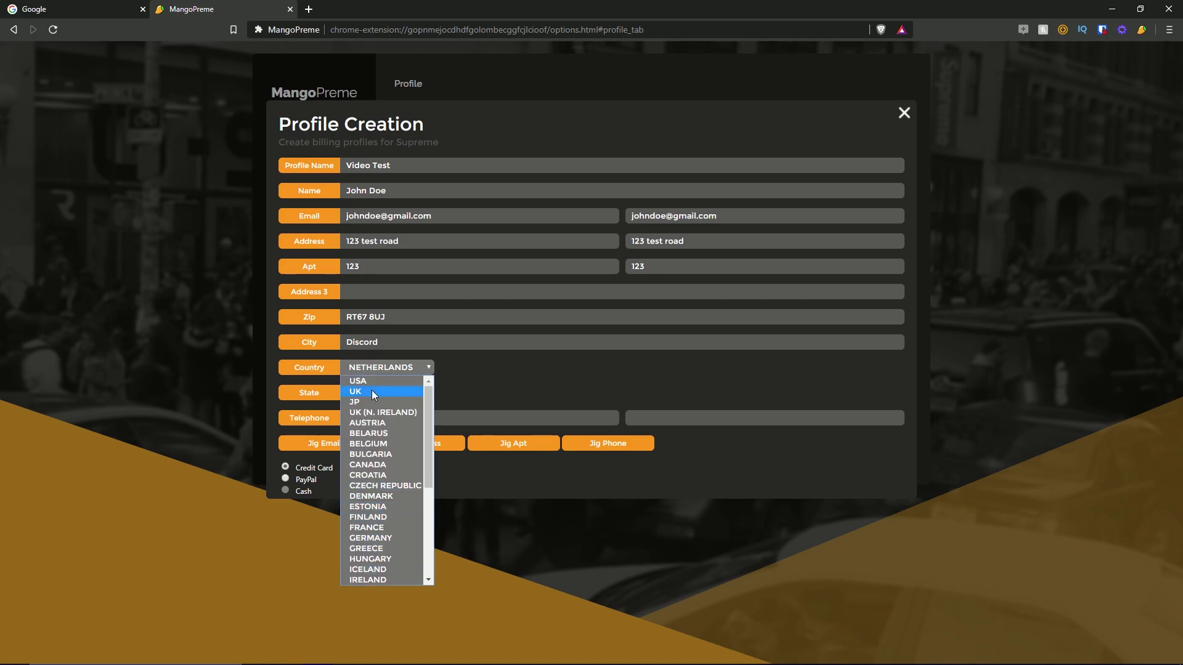
left_click(373, 392)
key("Tab")
key("Tab")
key("ctrl+v")
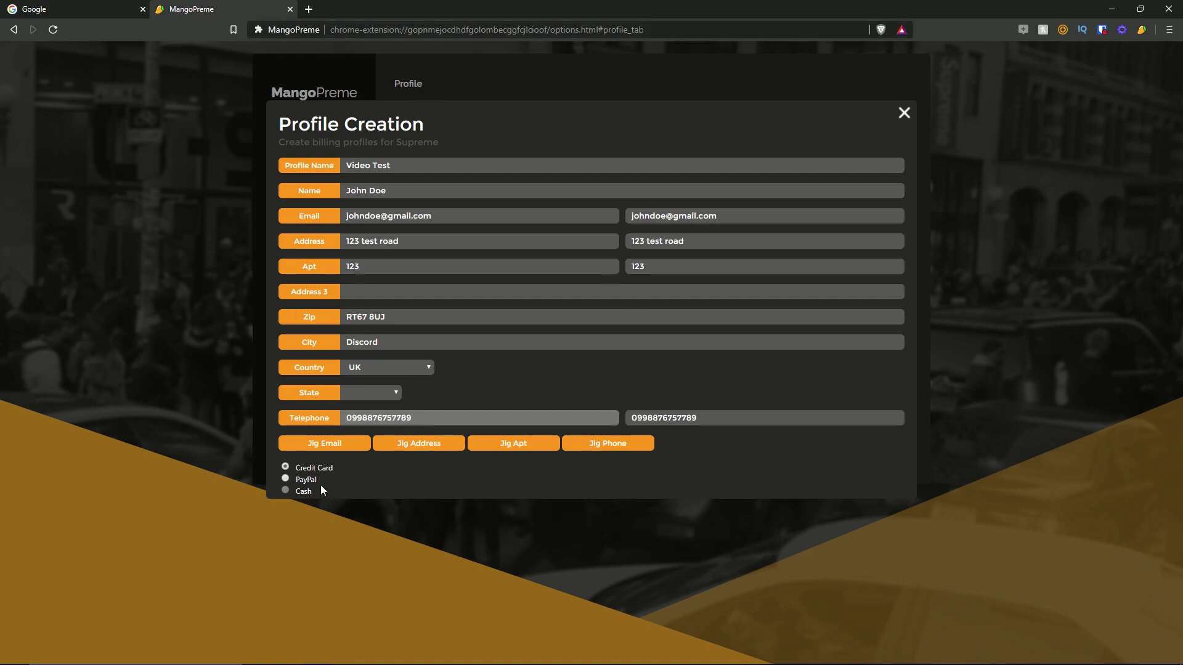
scroll(558, 366, "down", 3)
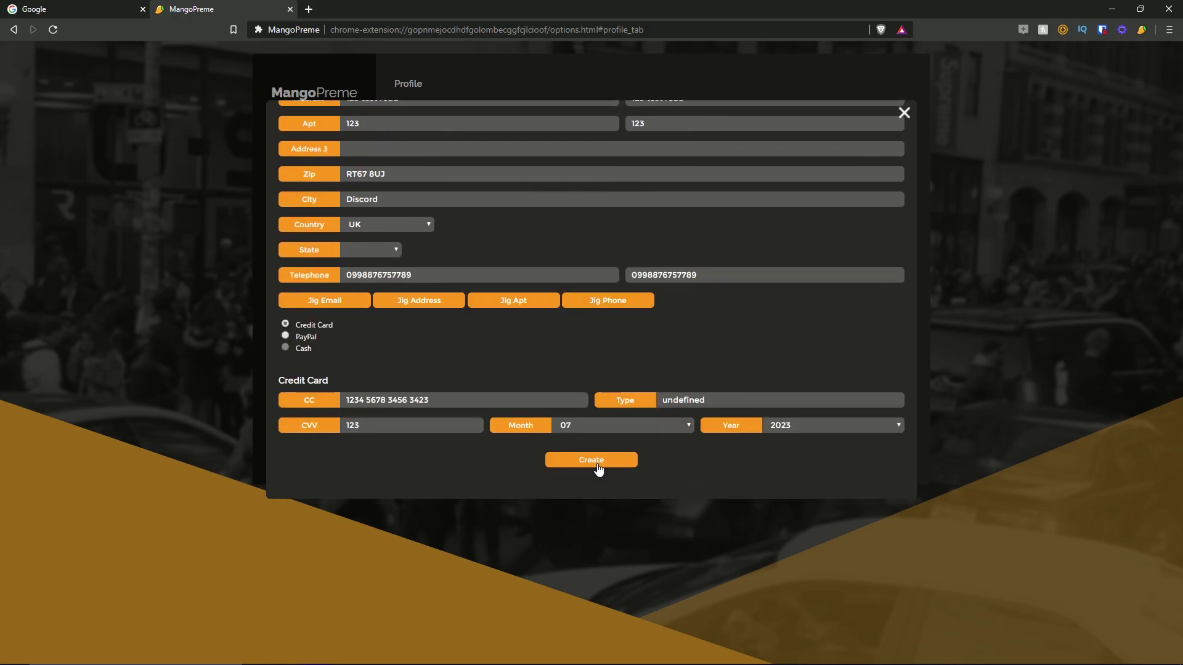
Step: Create the Video Test profile and reopen its row for editing
left_click(596, 462)
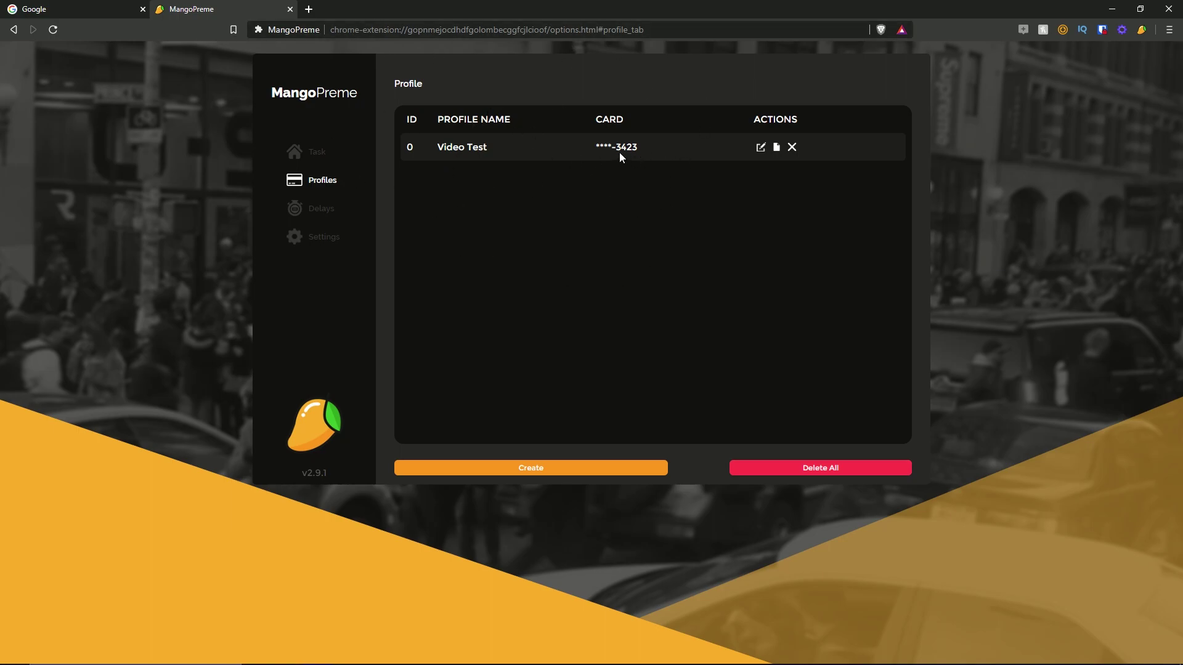
left_click(761, 147)
Step: Add a period to rename the billing profile 'Video Test.', save it, and go to Tasks
scroll(568, 258, "up", 3)
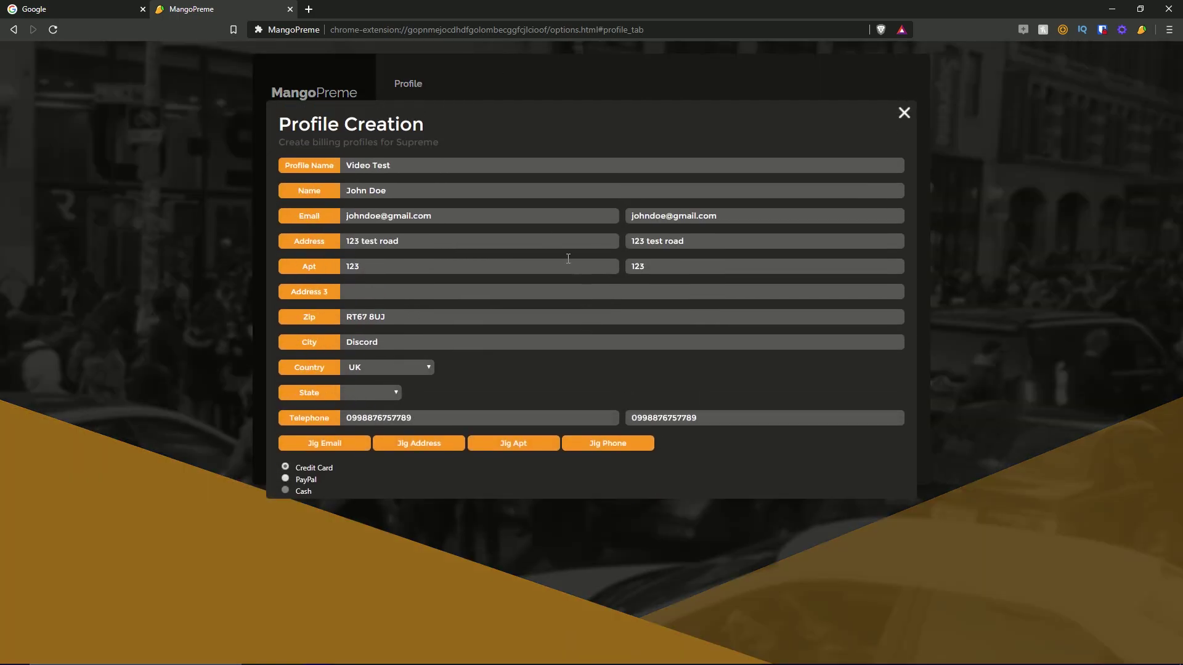
left_click(441, 167)
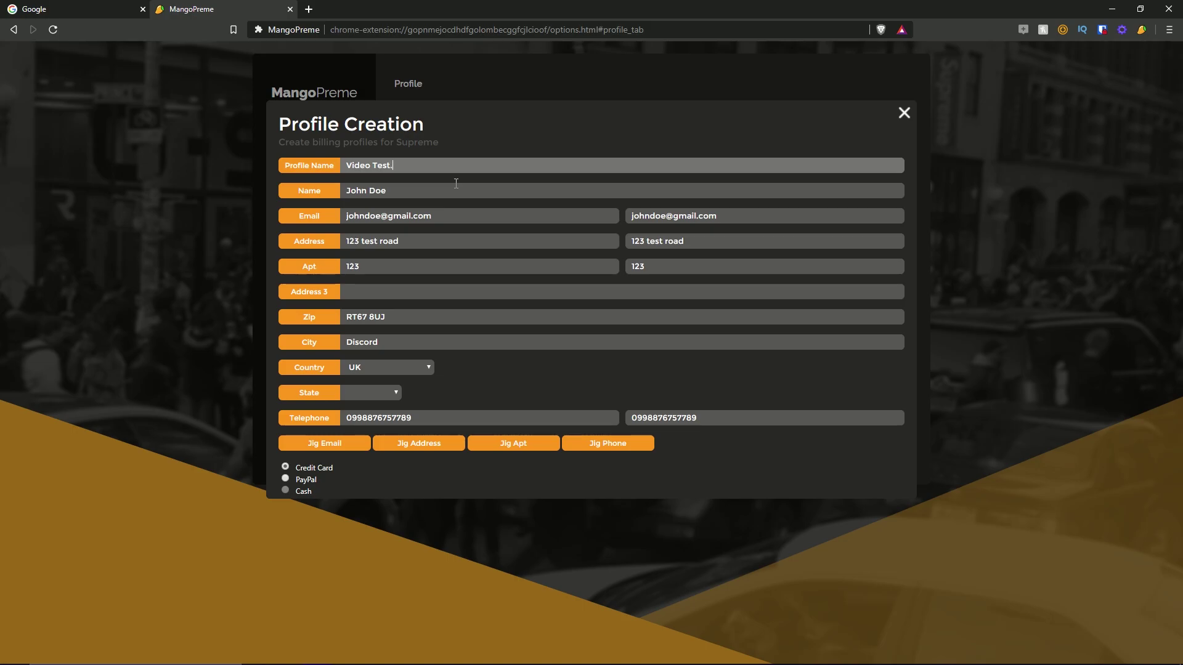
scroll(831, 340, "down", 5)
left_click(613, 454)
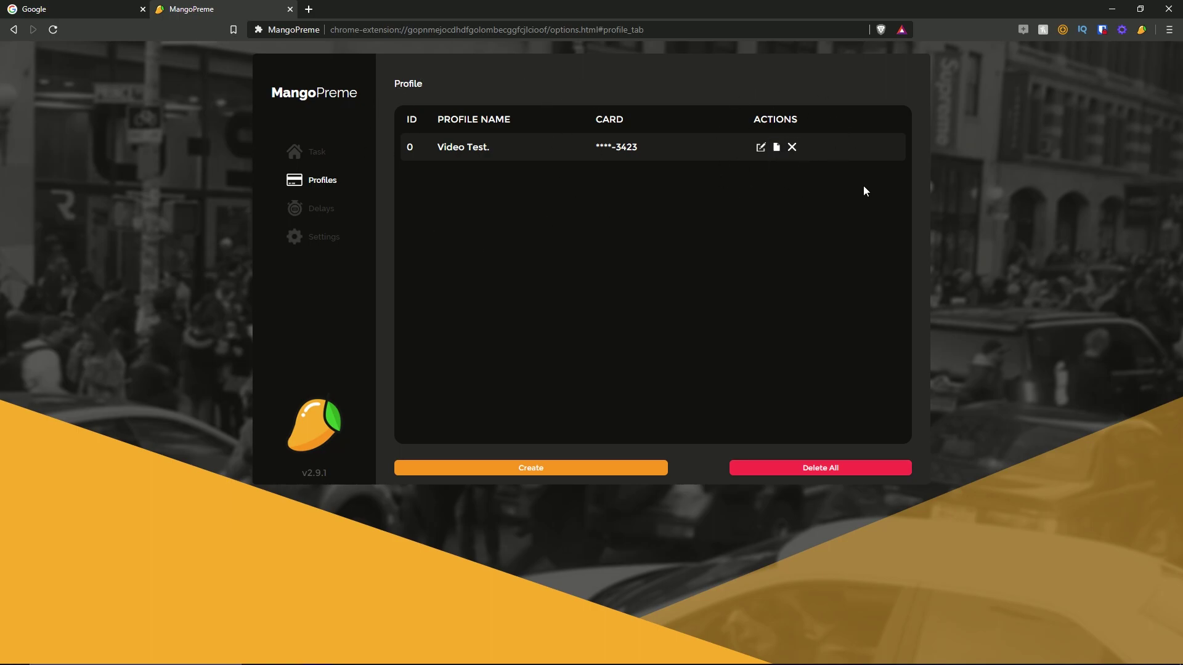
left_click(316, 155)
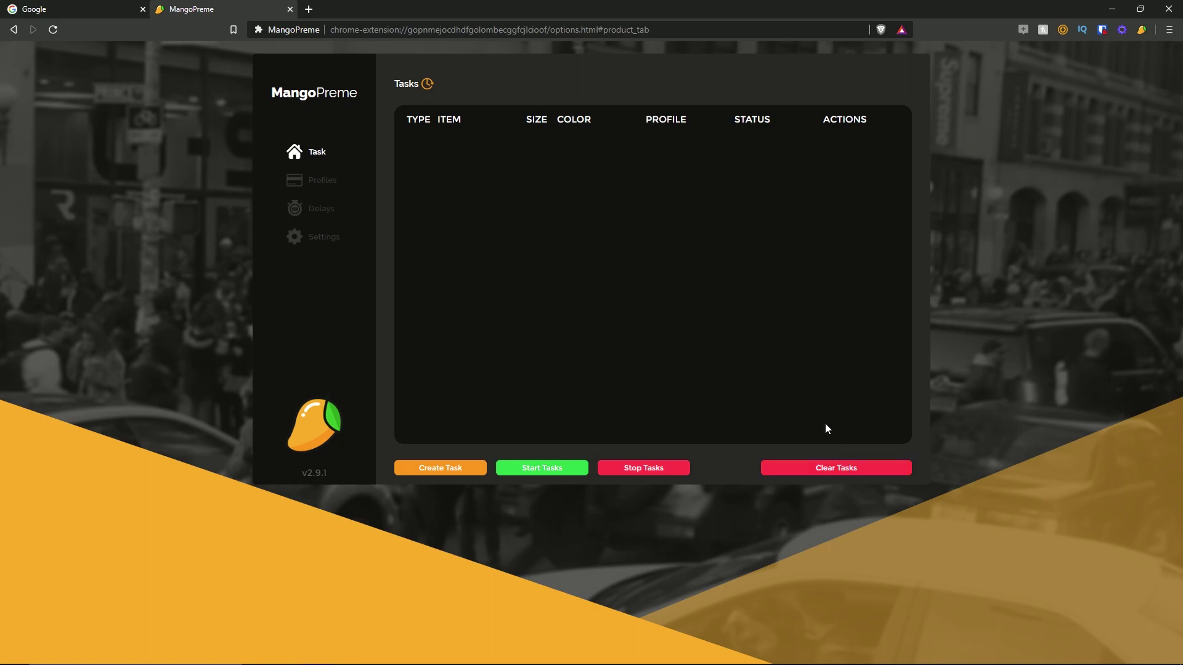
Step: Start a keyword task from the black Supreme/Nalgene 32 oz. Bottle, giving keywords +Nalgene,+Bottle
left_click(434, 471)
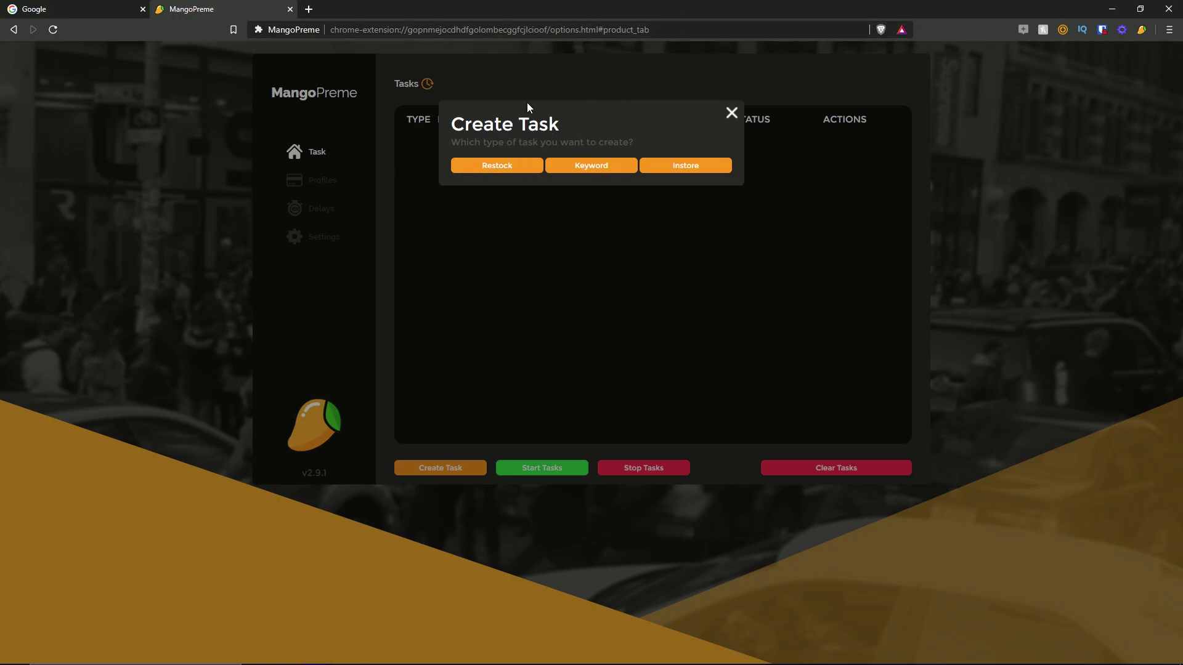
left_click(592, 166)
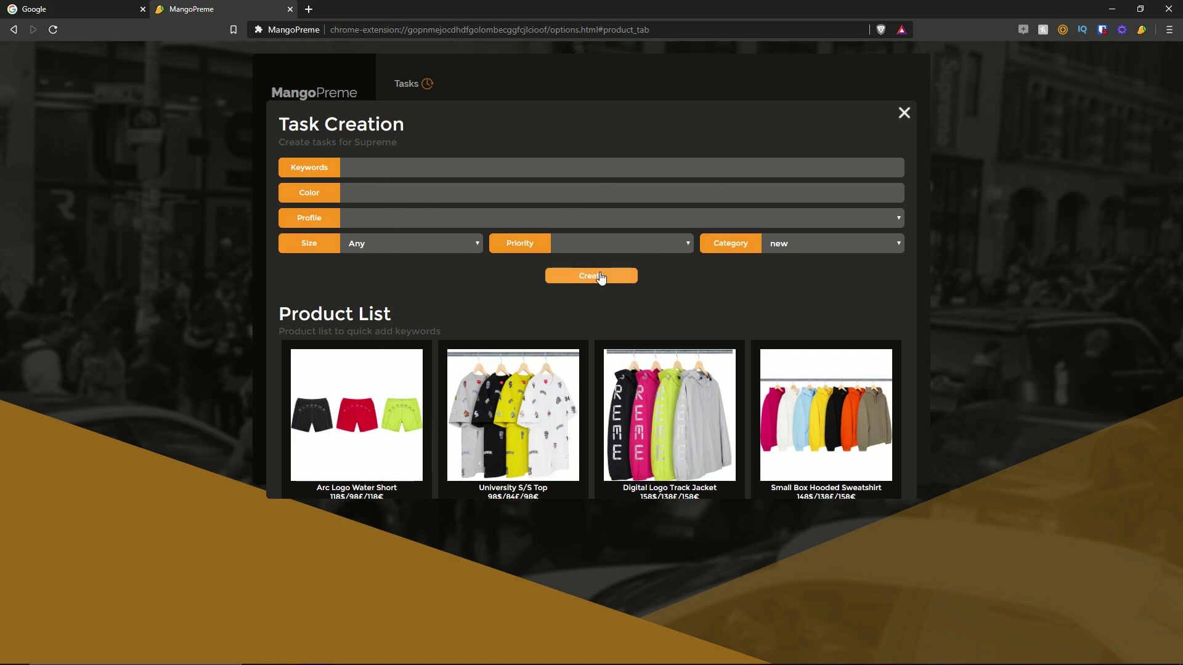
scroll(441, 250, "down", 1)
scroll(404, 277, "down", 1)
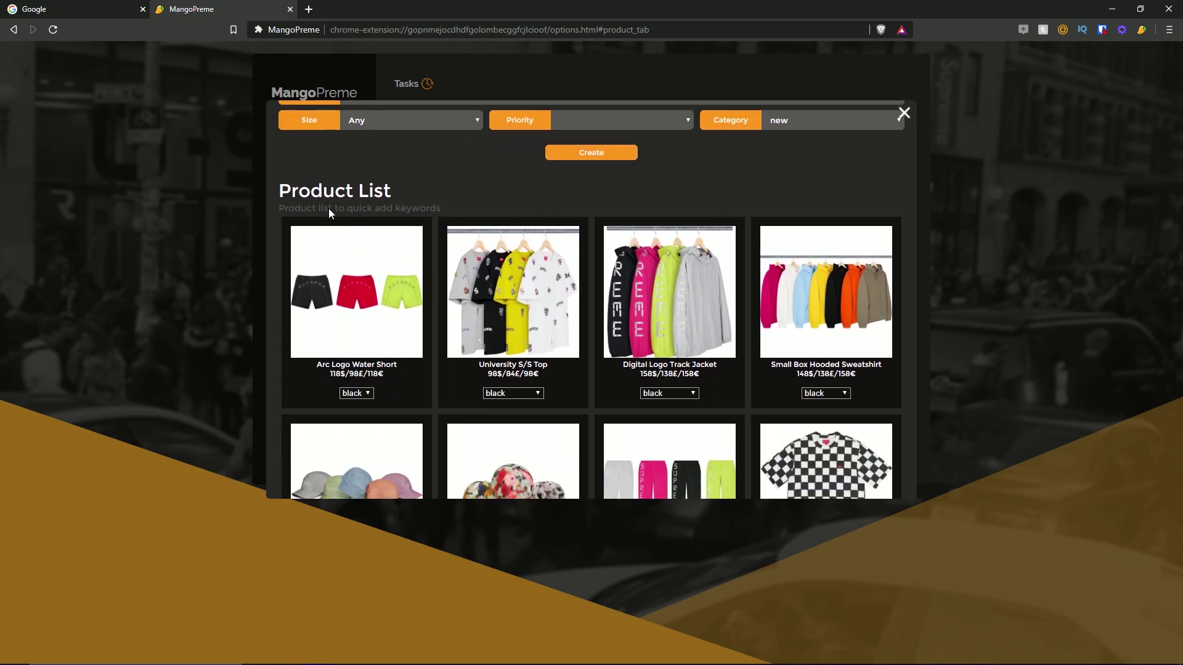
scroll(528, 274, "down", 6)
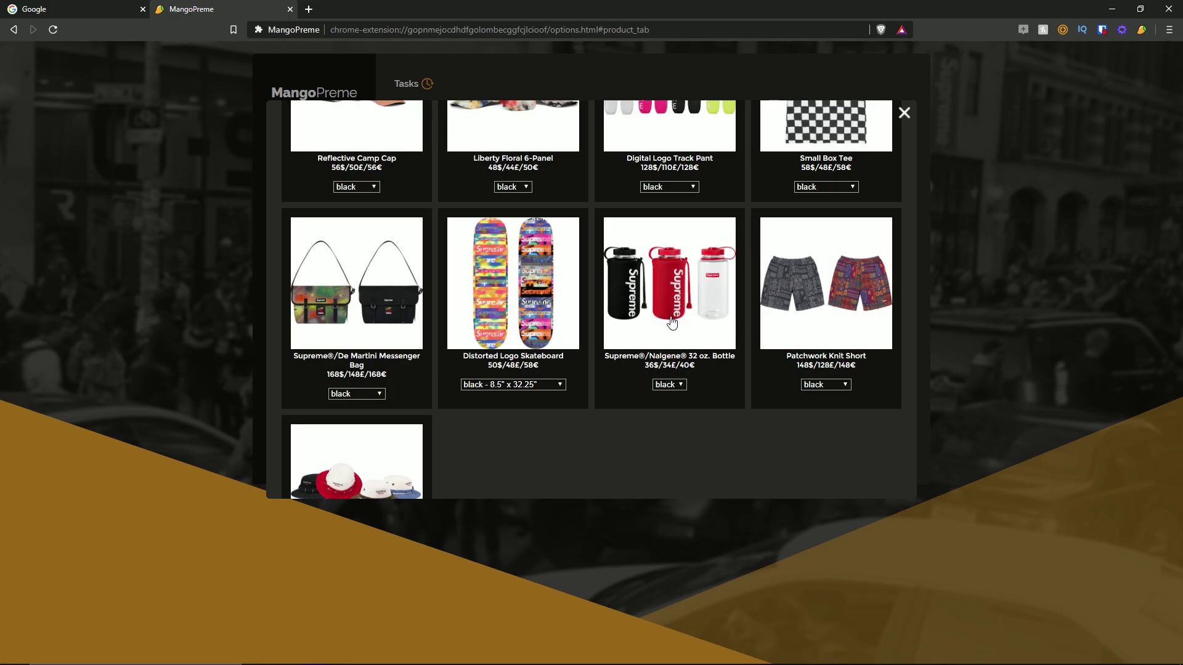
left_click(673, 387)
left_click(666, 394)
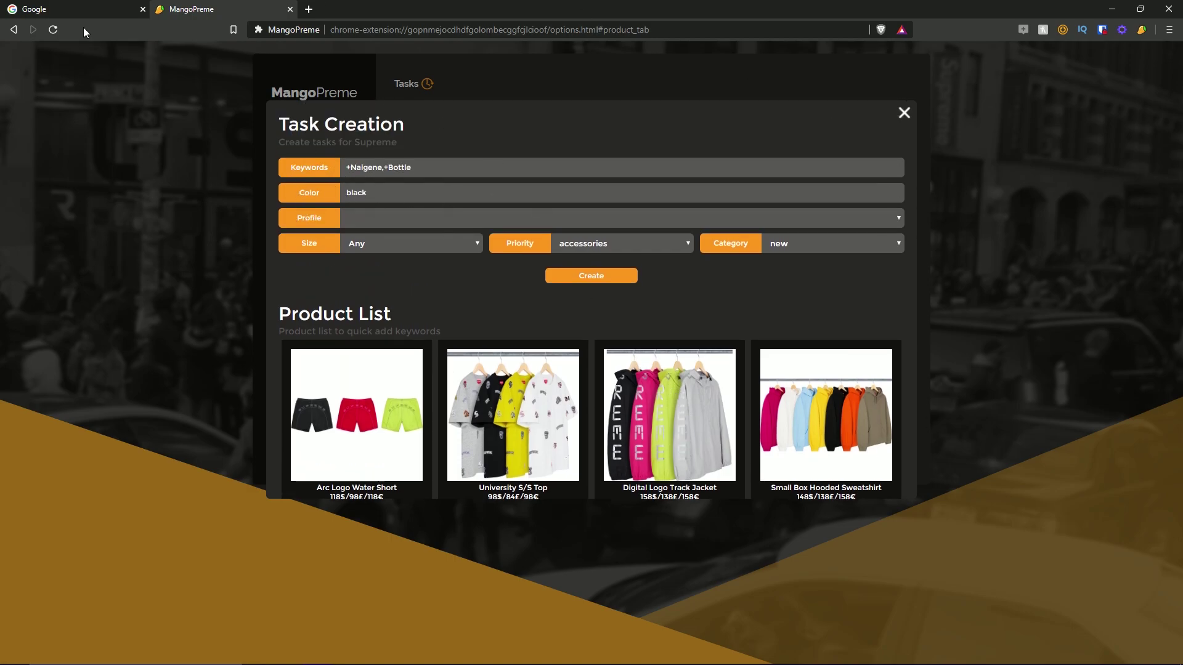
Step: Create the task with profile Video Test., size Any, priority accessories and category Accessories
left_click(868, 223)
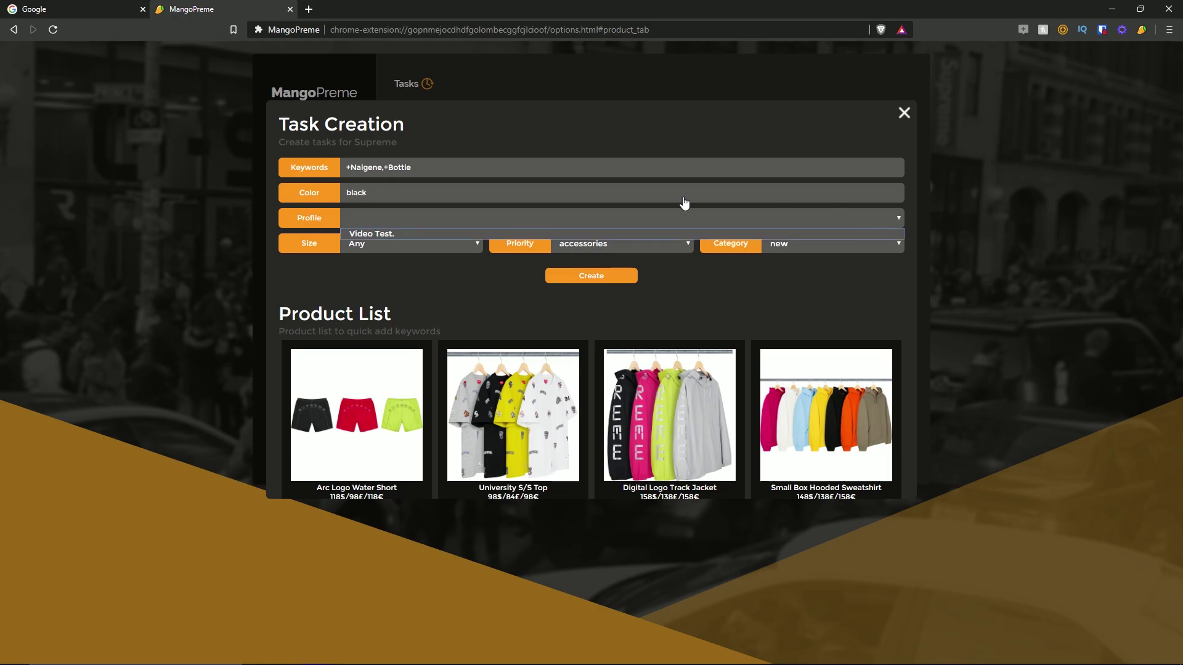
left_click(448, 234)
left_click(407, 244)
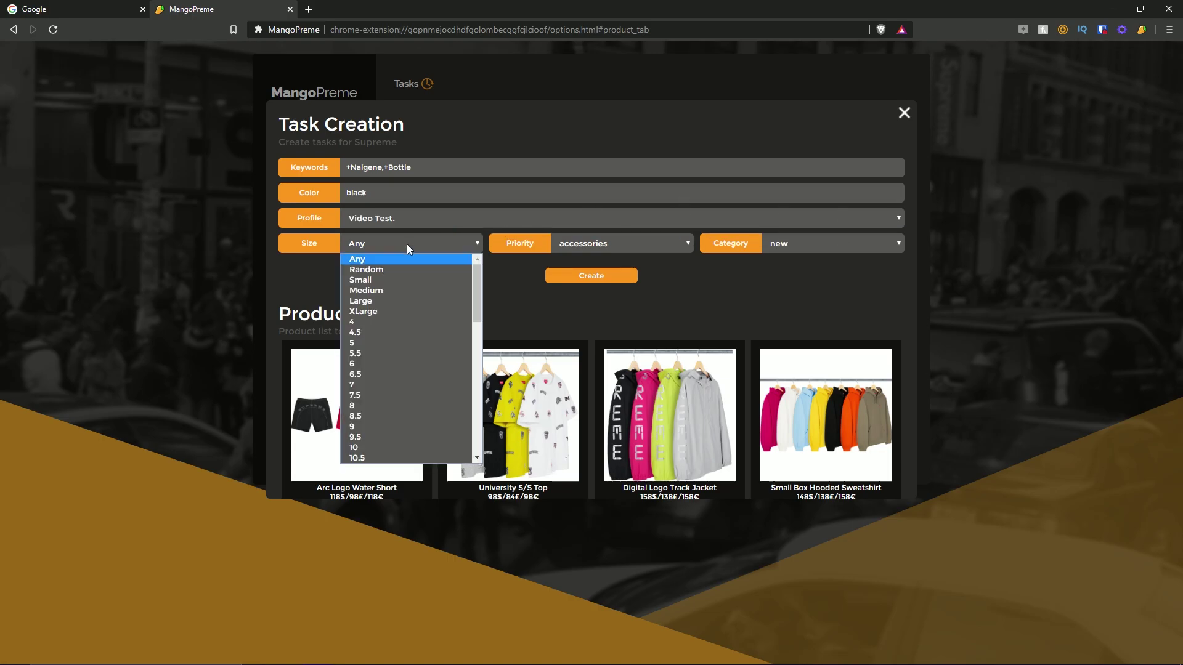
left_click(399, 259)
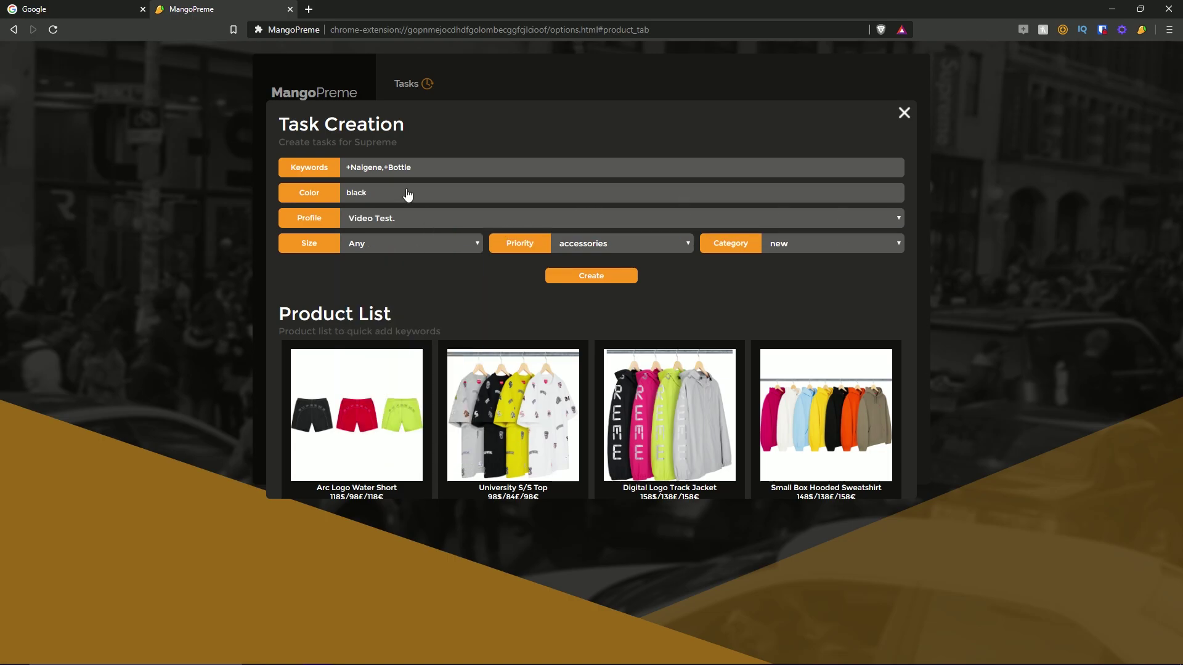
left_click(582, 242)
left_click(581, 241)
left_click(806, 238)
left_click(801, 371)
left_click(610, 278)
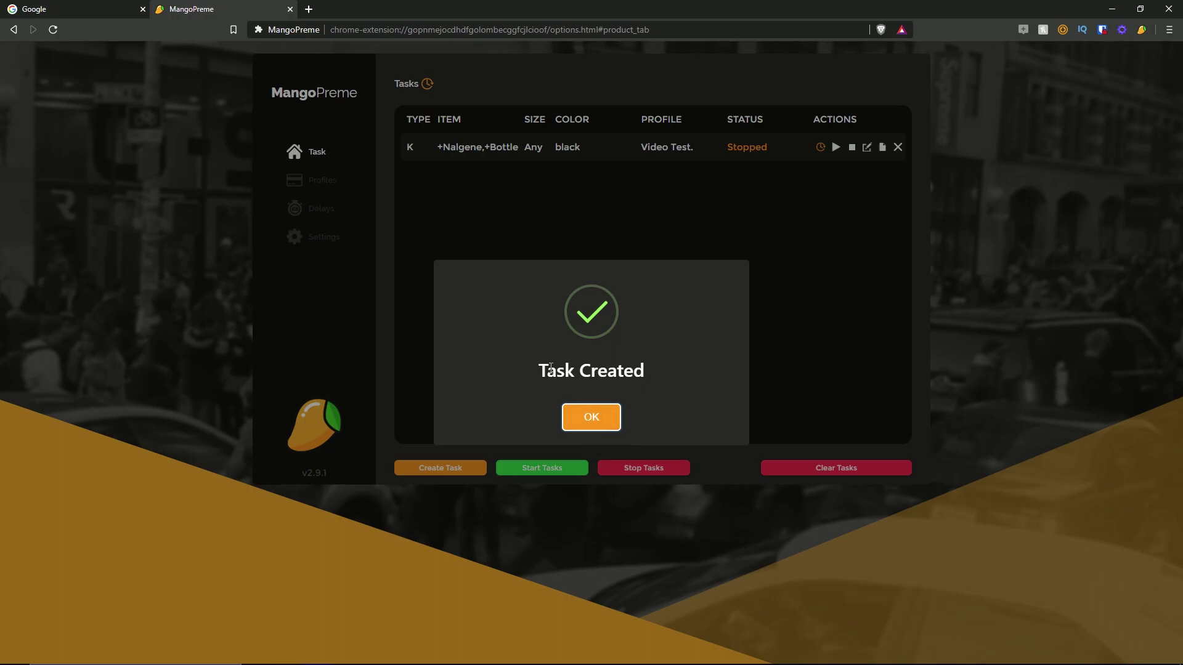
left_click(592, 417)
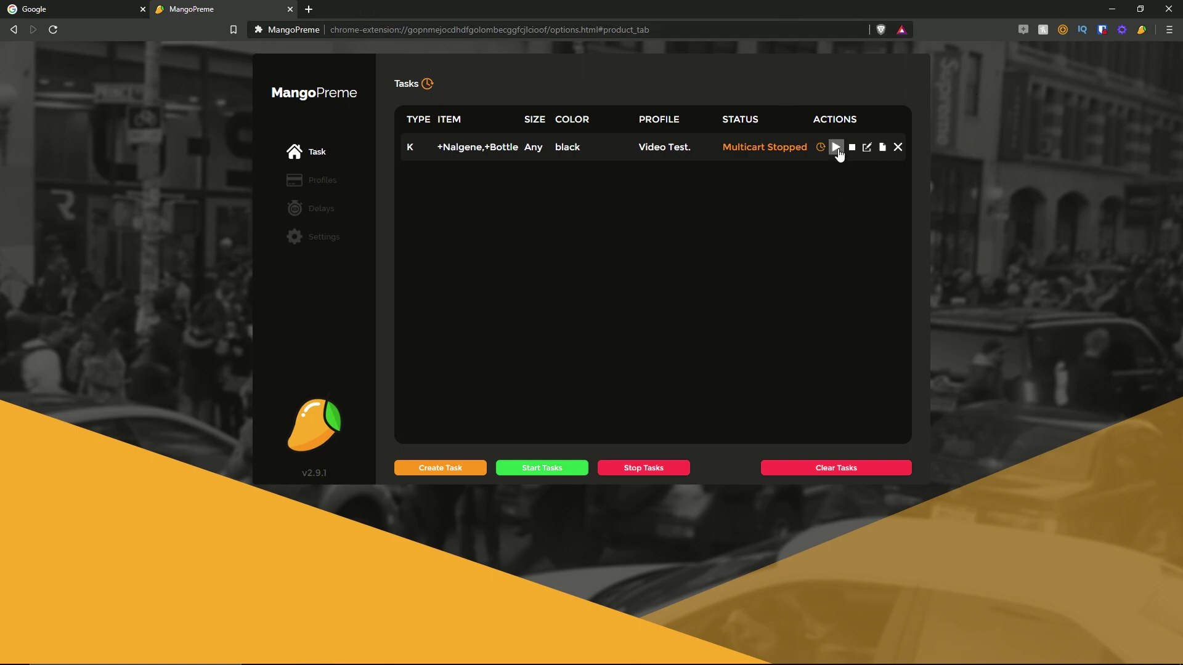
Step: Review the Nalgene bottle task's settings, then start it briefly and stop it again
left_click(867, 148)
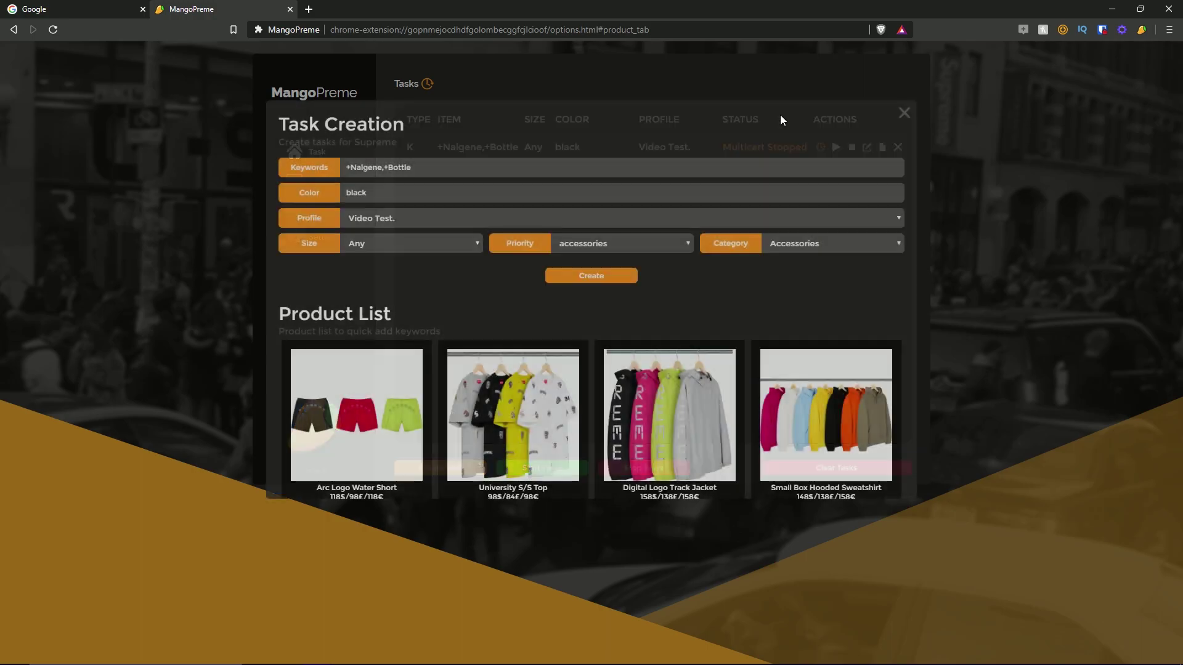
left_click(904, 112)
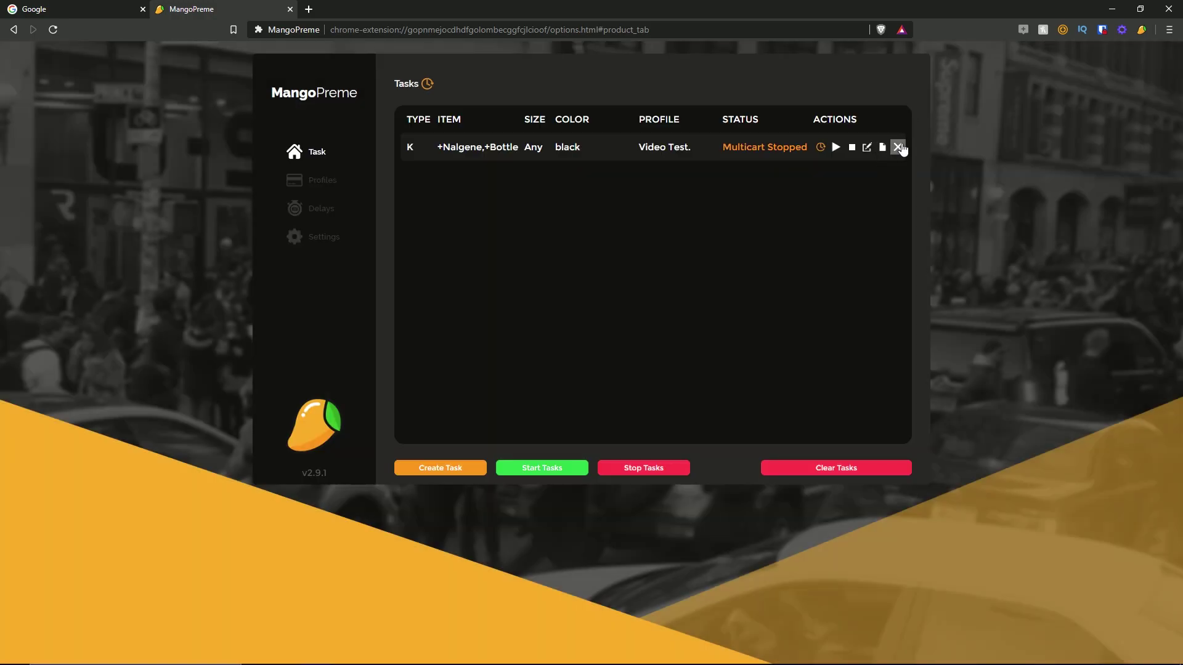
left_click(821, 148)
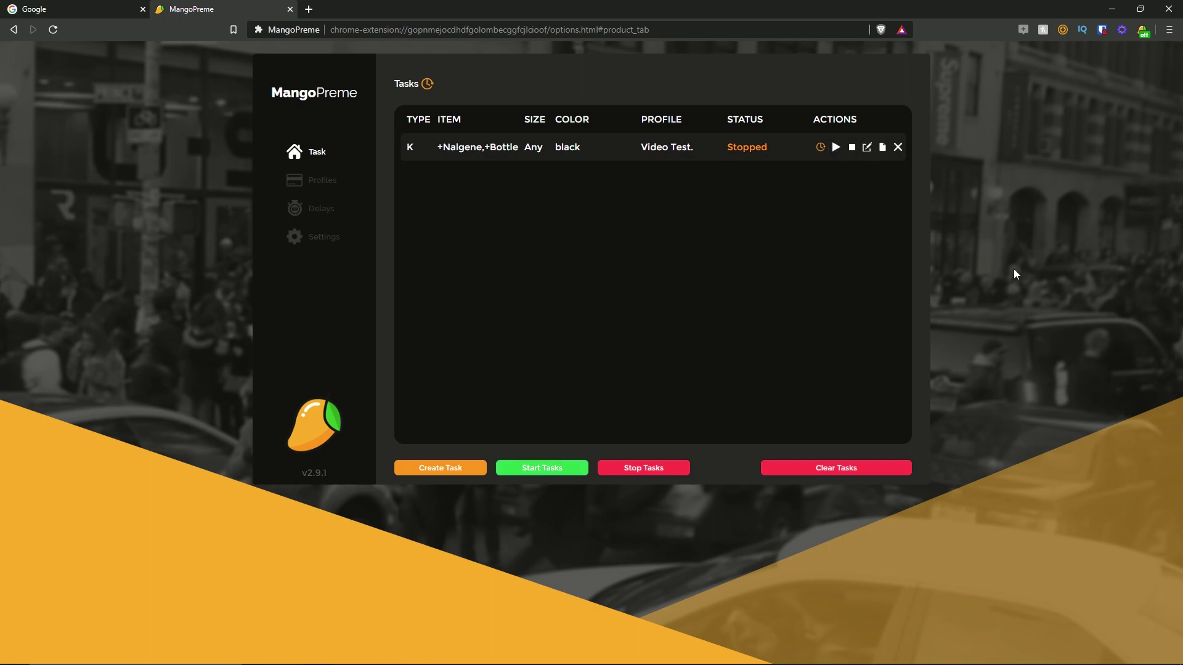
left_click(836, 151)
left_click(852, 149)
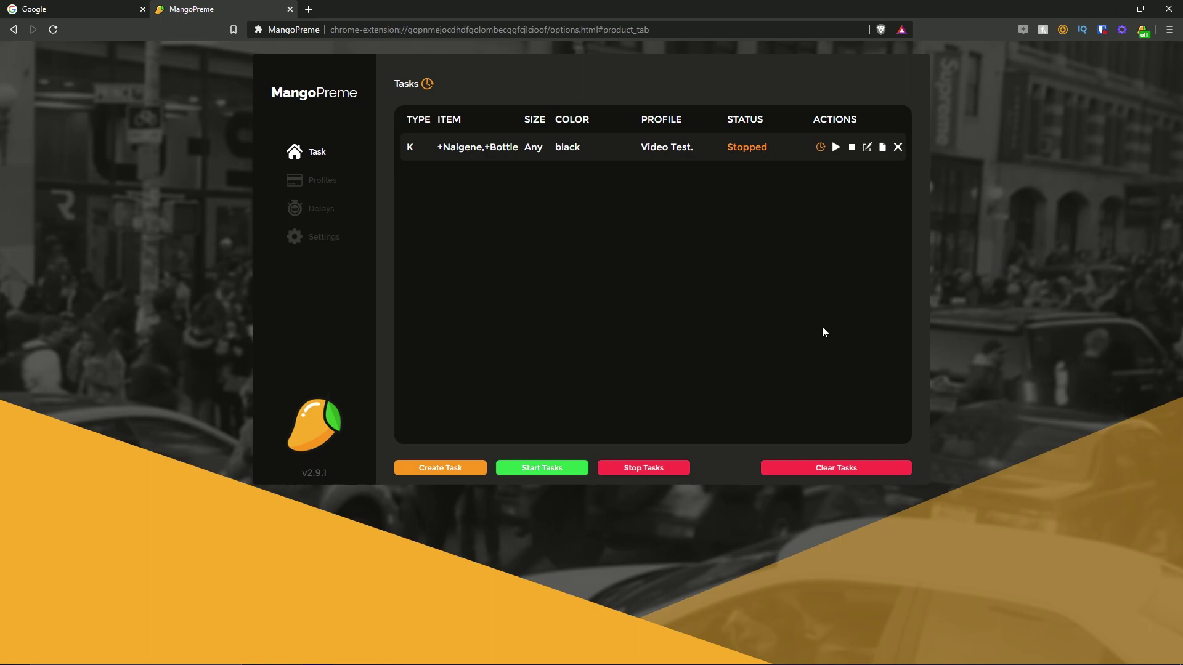